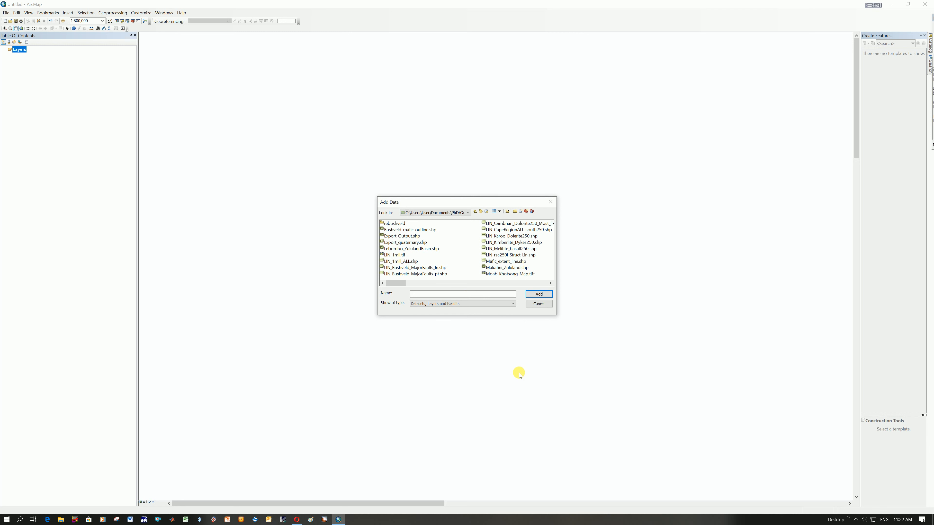
# Browse to the ArcGIS McMillans folder to choose the data to add.
pyautogui.click(468, 213)
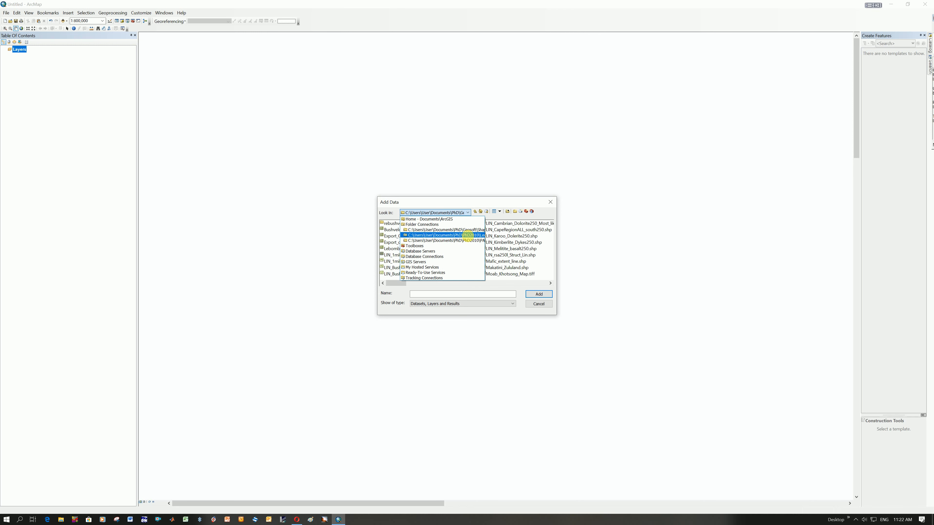
pyautogui.click(467, 235)
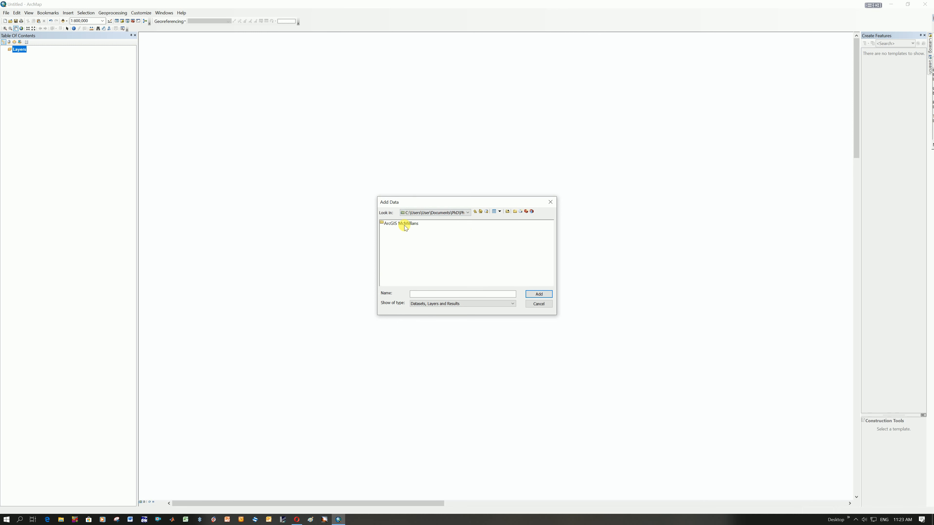
pyautogui.click(402, 224)
pyautogui.click(402, 224)
pyautogui.click(407, 229)
pyautogui.doubleClick(405, 223)
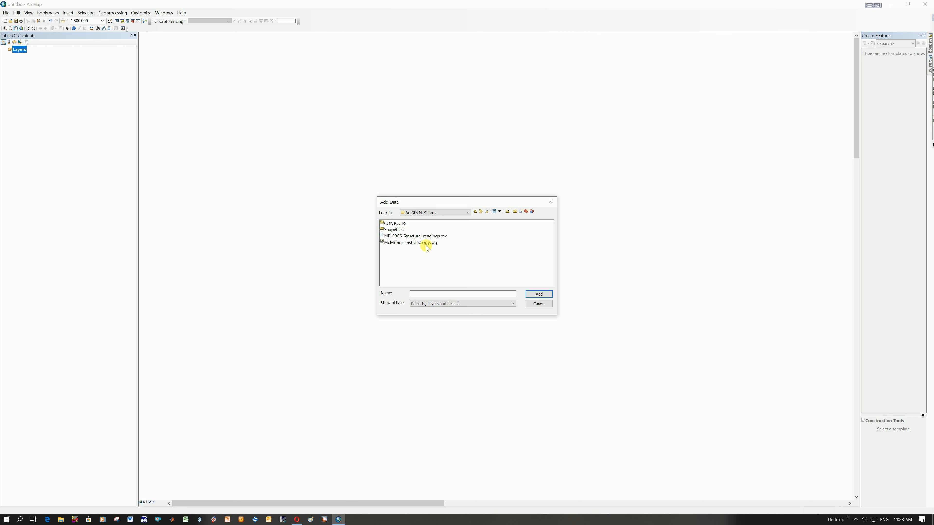
# Add the whole McMillans East Geology.jpg image to the map, acknowledging its missing spatial reference.
pyautogui.click(427, 243)
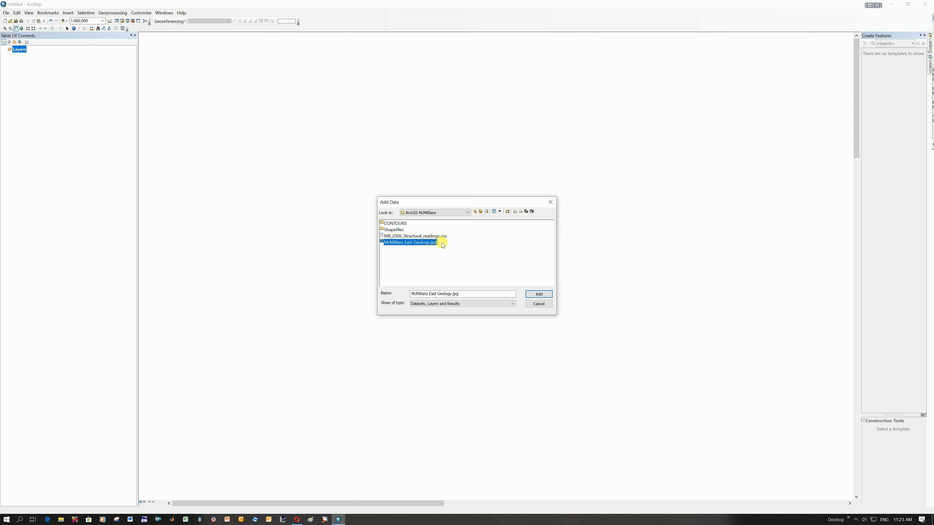
pyautogui.doubleClick(417, 243)
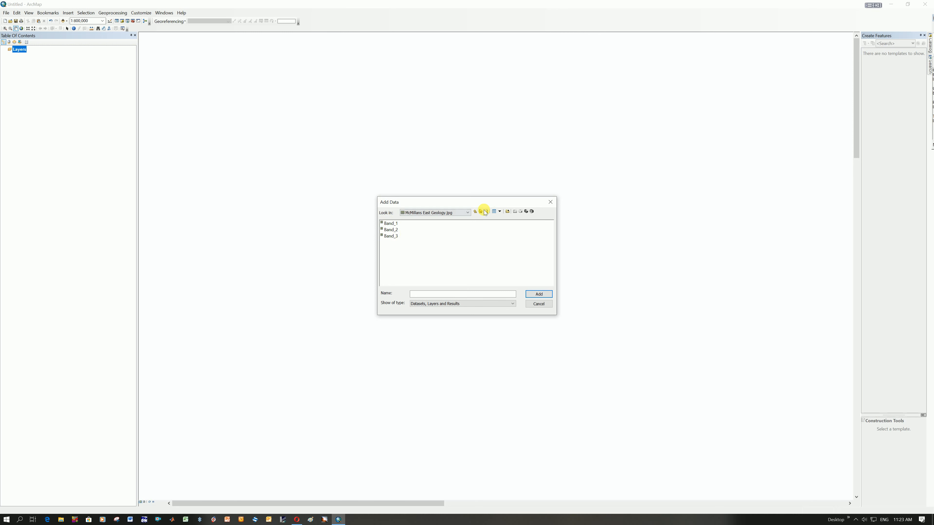
pyautogui.click(474, 212)
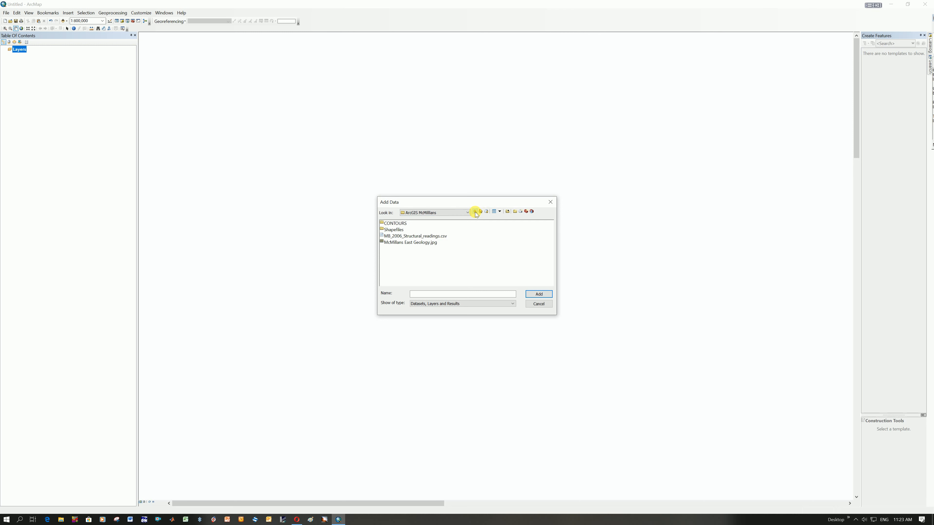
pyautogui.click(425, 243)
pyautogui.click(538, 294)
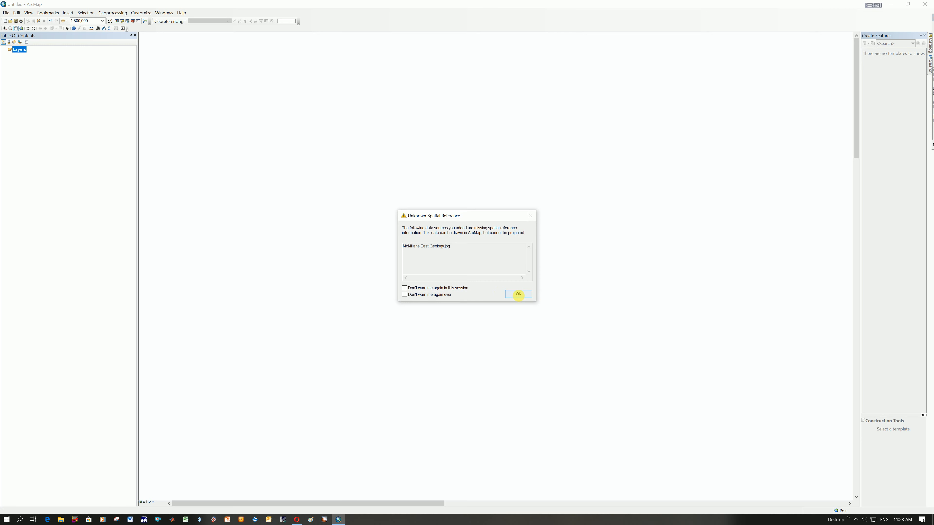
pyautogui.click(518, 294)
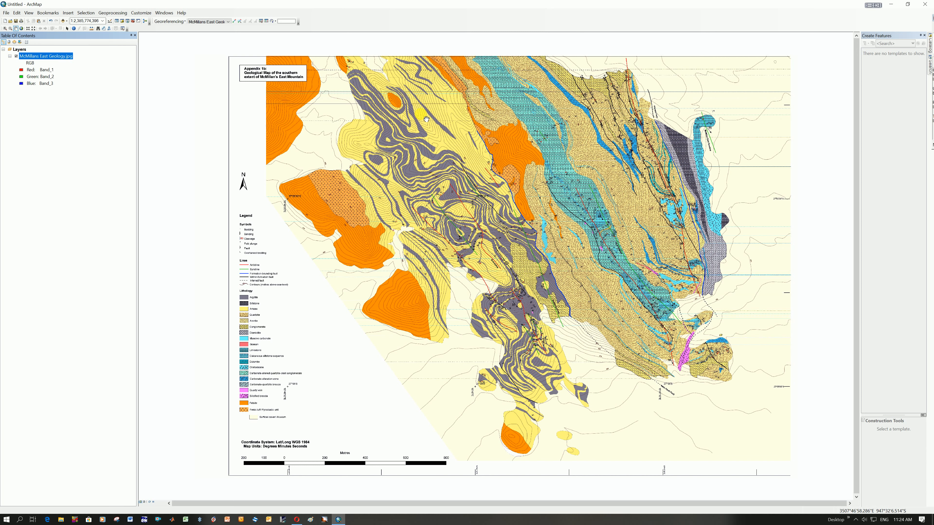
# Check that the Georeferencing toolbar is enabled and choose McMillans East Geology.jpg as the layer to georeference.
pyautogui.click(143, 14)
pyautogui.moveTo(157, 21)
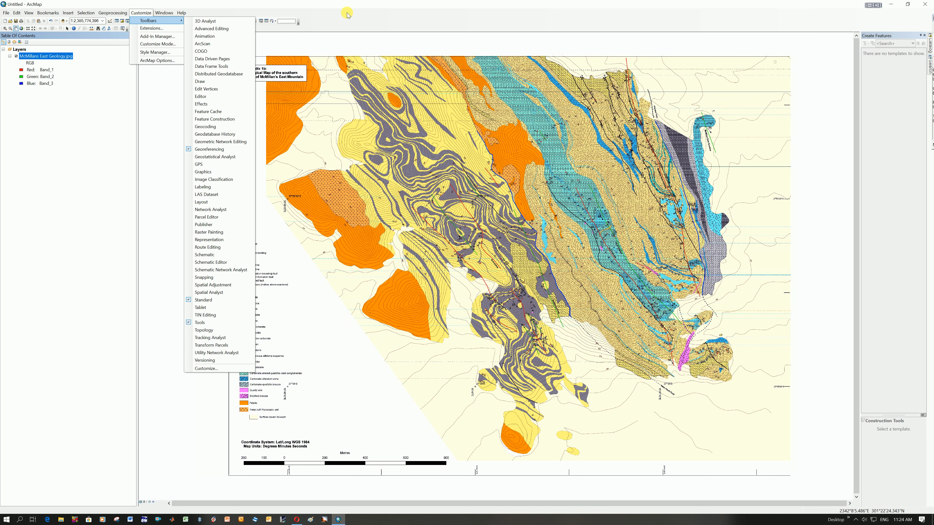
pyautogui.click(340, 19)
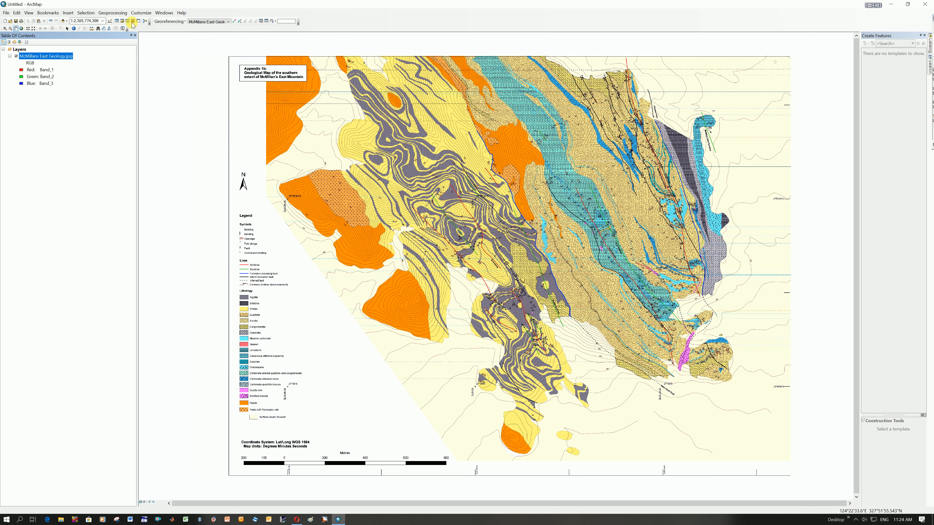
pyautogui.moveTo(158, 23)
pyautogui.mouseDown()
pyautogui.moveTo(151, 67)
pyautogui.moveTo(165, 24)
pyautogui.mouseUp()
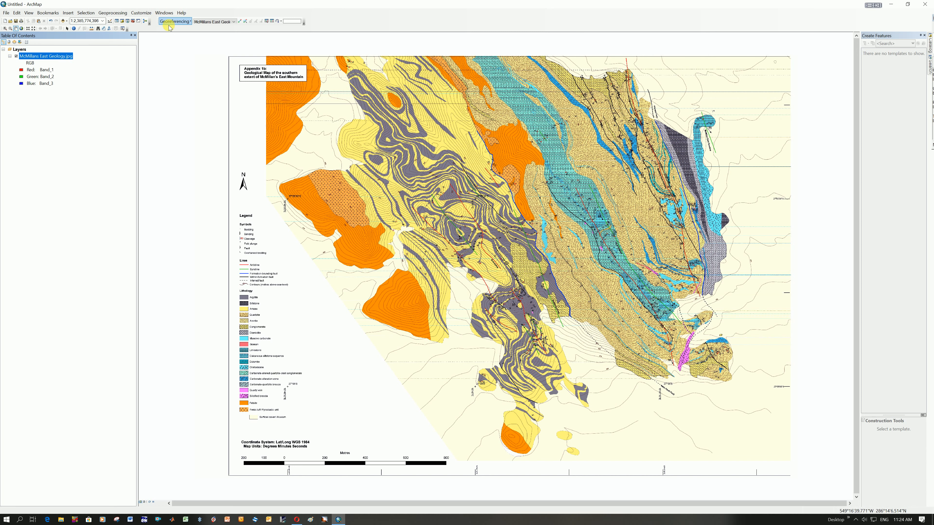
pyautogui.click(190, 22)
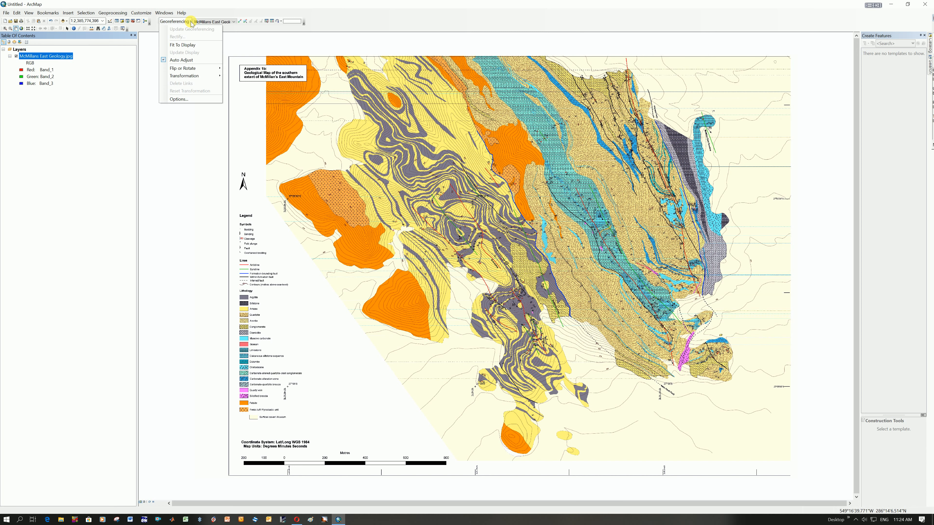
pyautogui.click(191, 22)
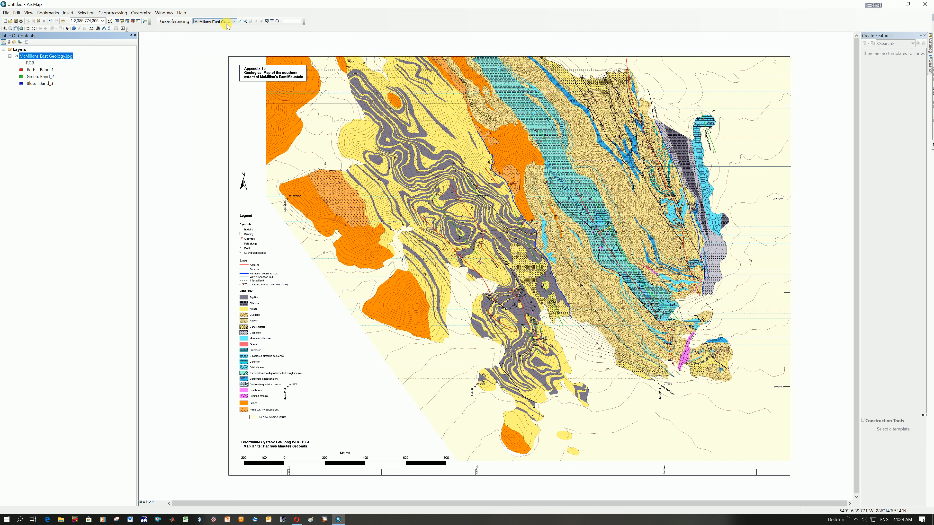
pyautogui.click(234, 22)
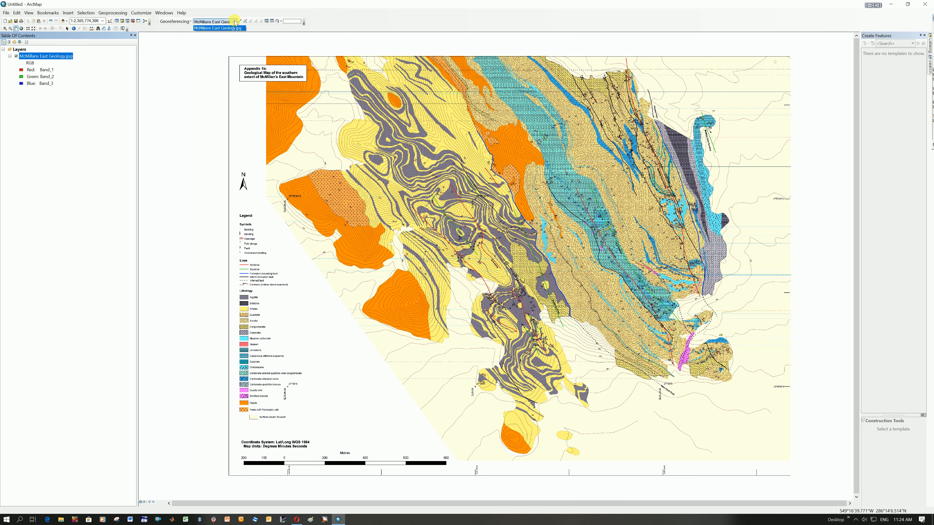
pyautogui.click(214, 29)
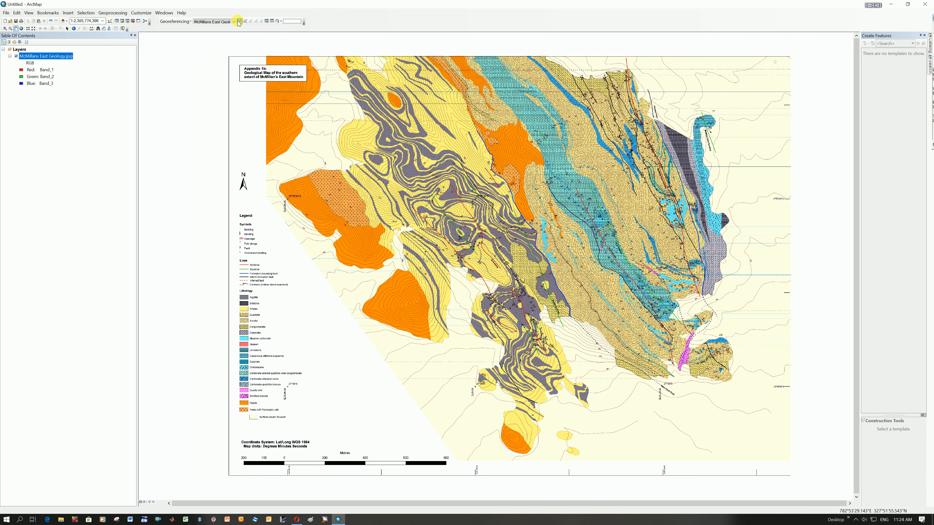
# Place the first control point on the 27°55'30"S, 16°46'30"E grid cross and open its degrees-minutes-seconds coordinate entry.
pyautogui.click(239, 21)
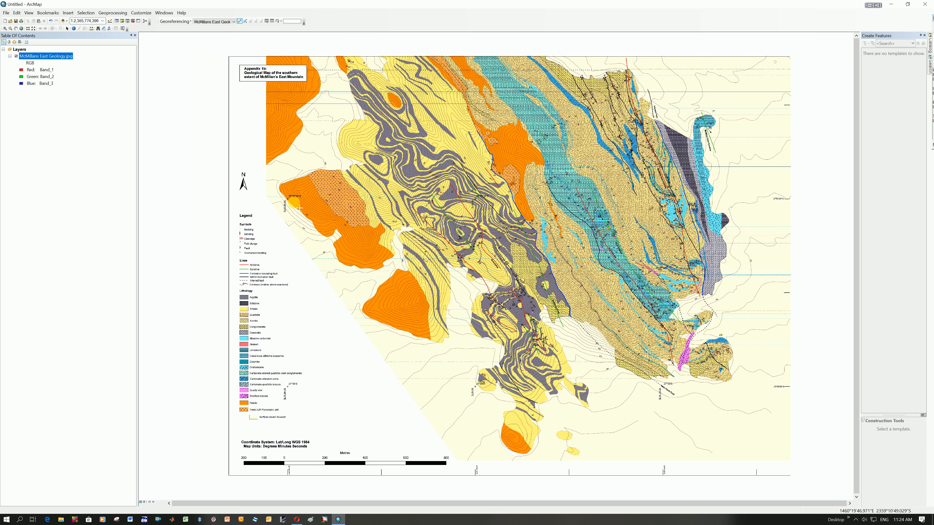
pyautogui.click(286, 199)
pyautogui.scroll(-4, 294, 204)
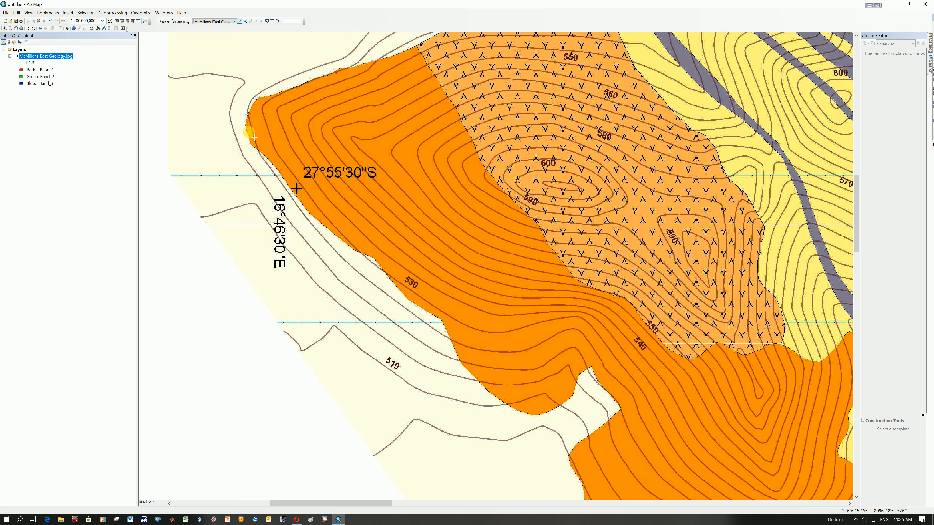
pyautogui.click(4, 29)
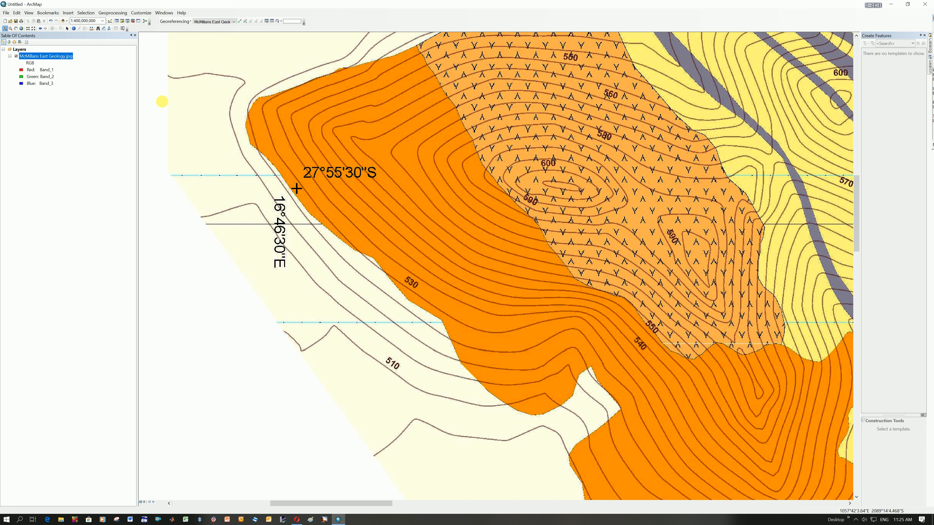
pyautogui.moveTo(176, 58); pyautogui.dragTo(540, 397)
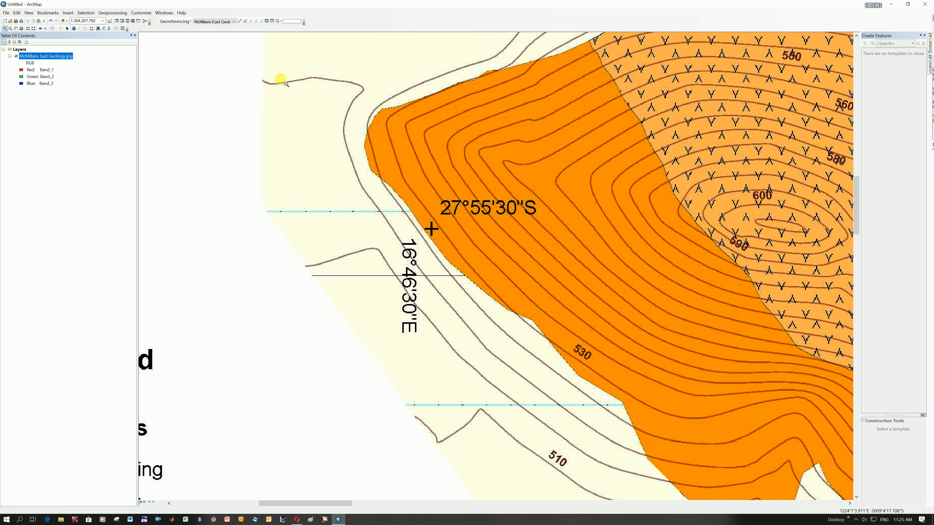
pyautogui.click(240, 22)
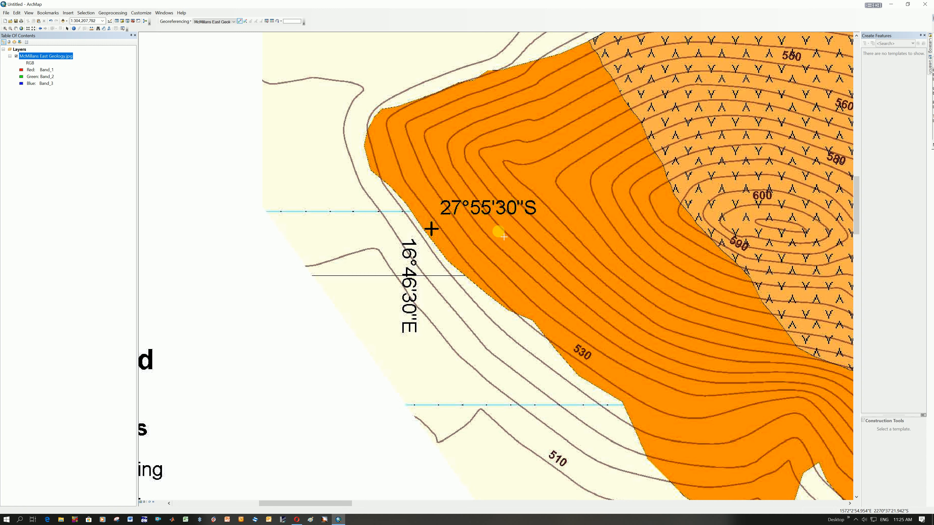
pyautogui.click(431, 229)
pyautogui.rightClick(431, 229)
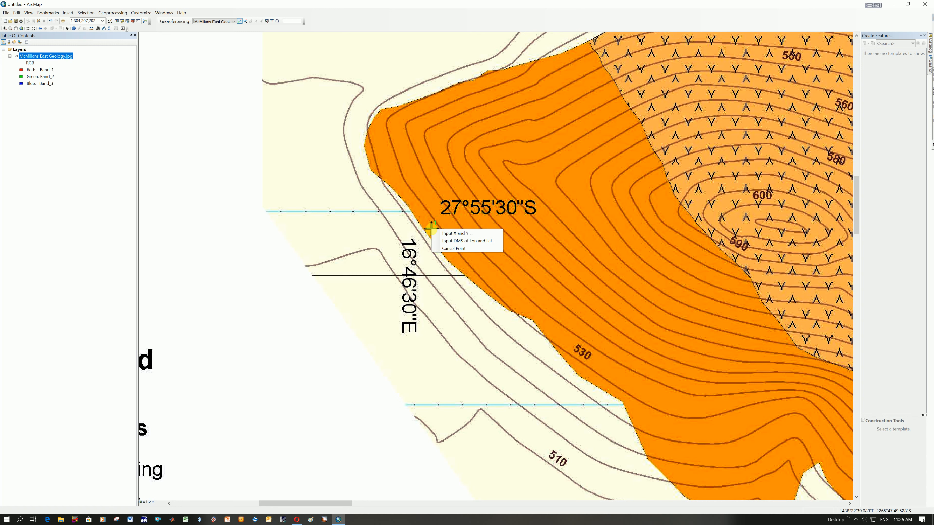
pyautogui.click(467, 241)
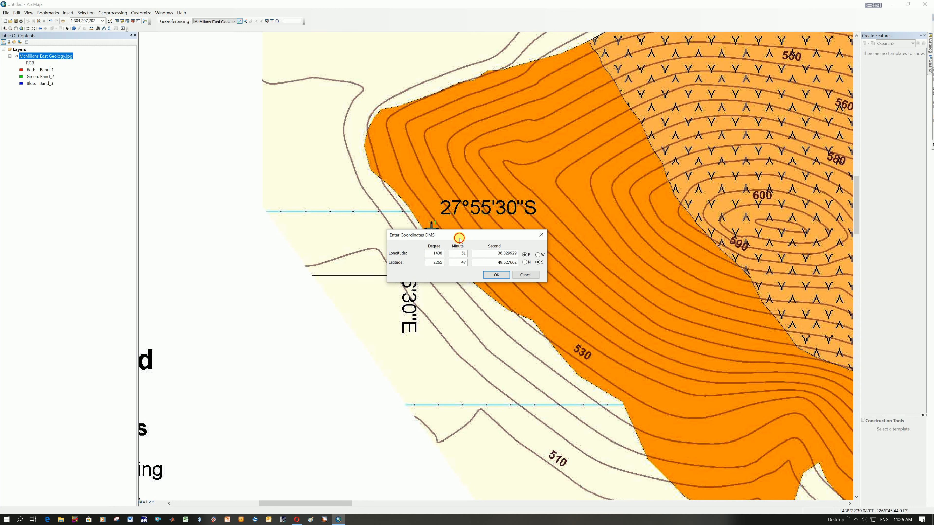
pyautogui.moveTo(459, 236); pyautogui.dragTo(520, 257)
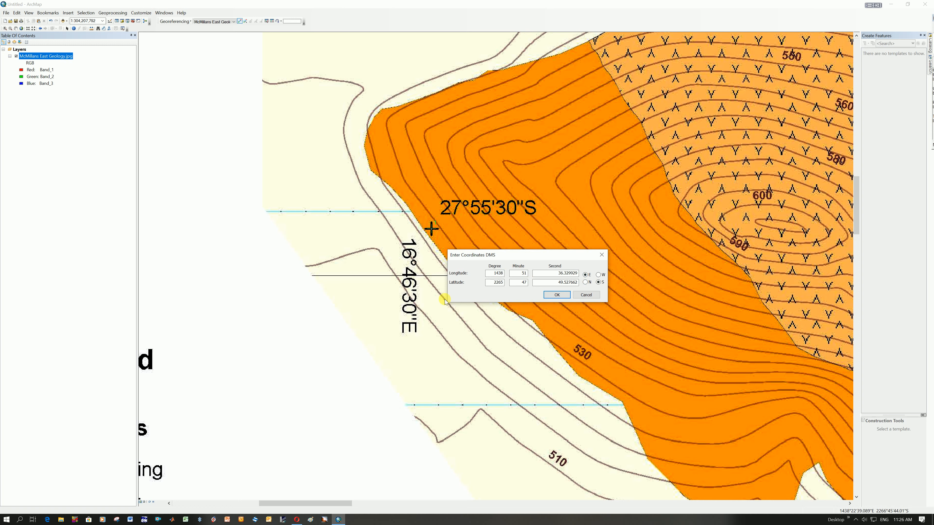
# Set the first control point's longitude to 16° 46' 30" E.
pyautogui.doubleClick(491, 273)
pyautogui.write('16')
pyautogui.doubleClick(520, 273)
pyautogui.write('46')
pyautogui.press('Tab')
pyautogui.write('6')
pyautogui.doubleClick(577, 274)
pyautogui.write('30')
# Set the first control point's latitude to 27° 55' 30" S and apply the coordinates.
pyautogui.doubleClick(493, 282)
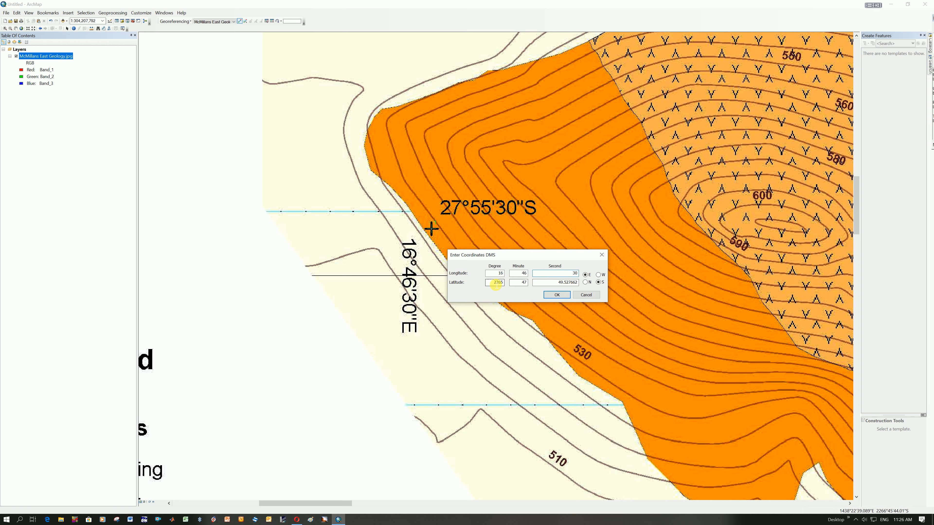
pyautogui.write('27')
pyautogui.doubleClick(518, 283)
pyautogui.write('55')
pyautogui.doubleClick(567, 282)
pyautogui.write('3')
pyautogui.click(557, 295)
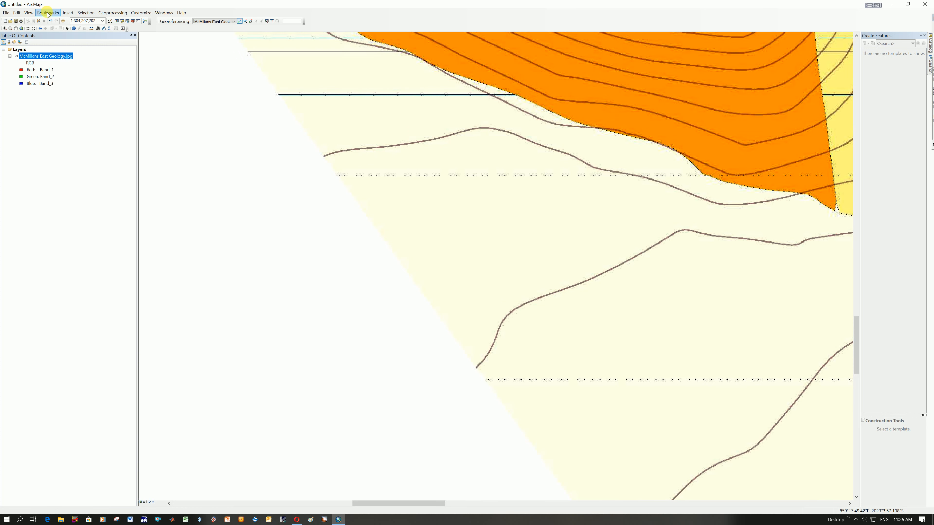
# Place a second control point on the 27°56'S, 16°47'E grid cross and open its degrees-minutes-seconds coordinate entry.
pyautogui.click(21, 28)
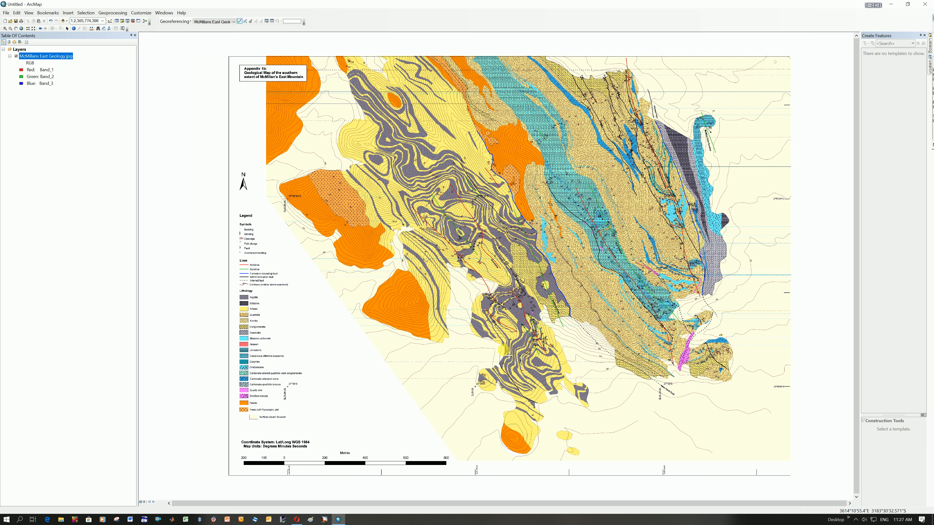
pyautogui.click(5, 29)
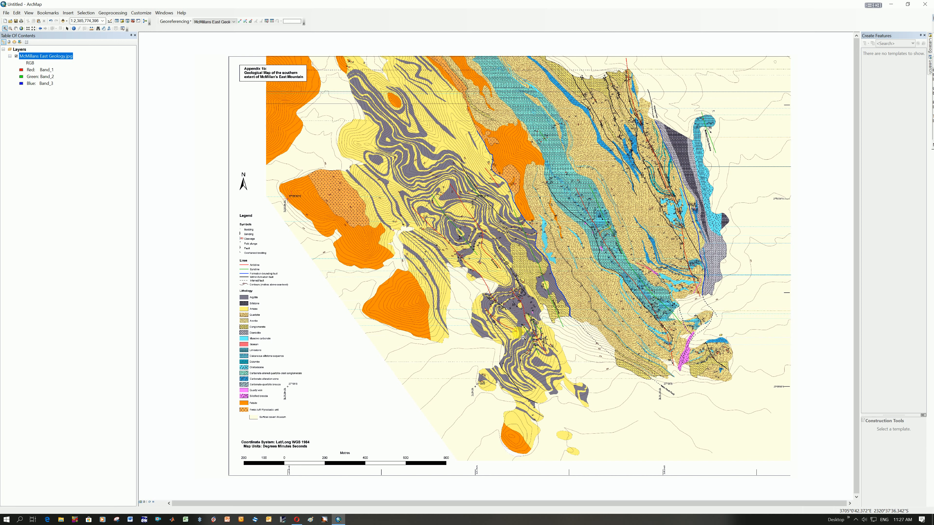
pyautogui.moveTo(457, 371); pyautogui.dragTo(496, 408)
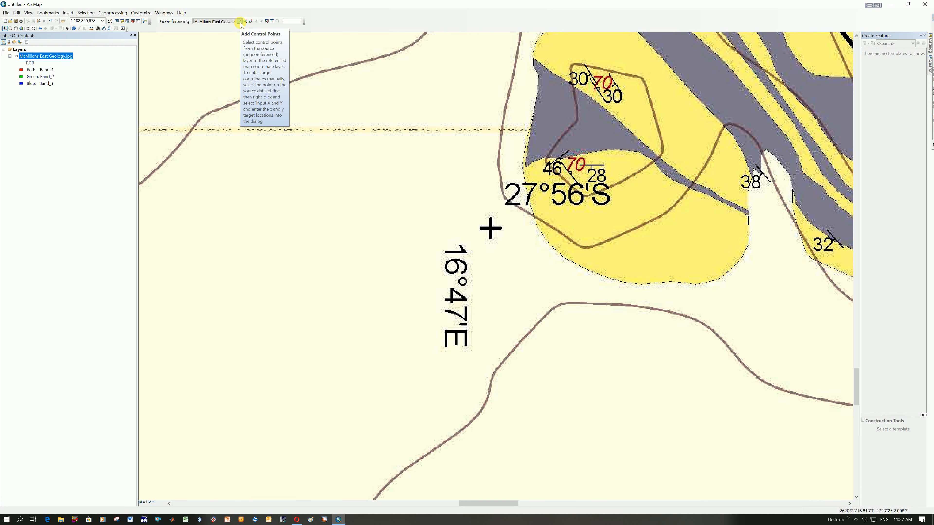
pyautogui.click(240, 22)
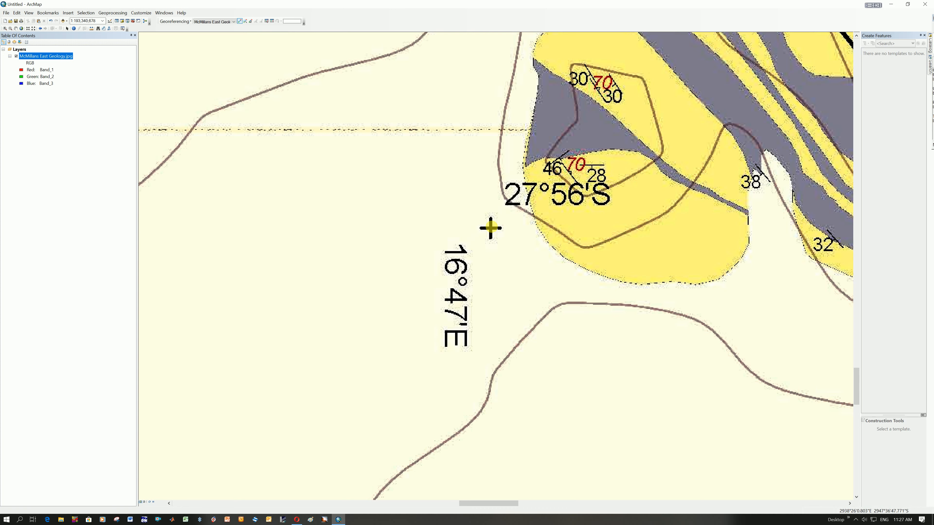
pyautogui.click(491, 229)
pyautogui.rightClick(491, 228)
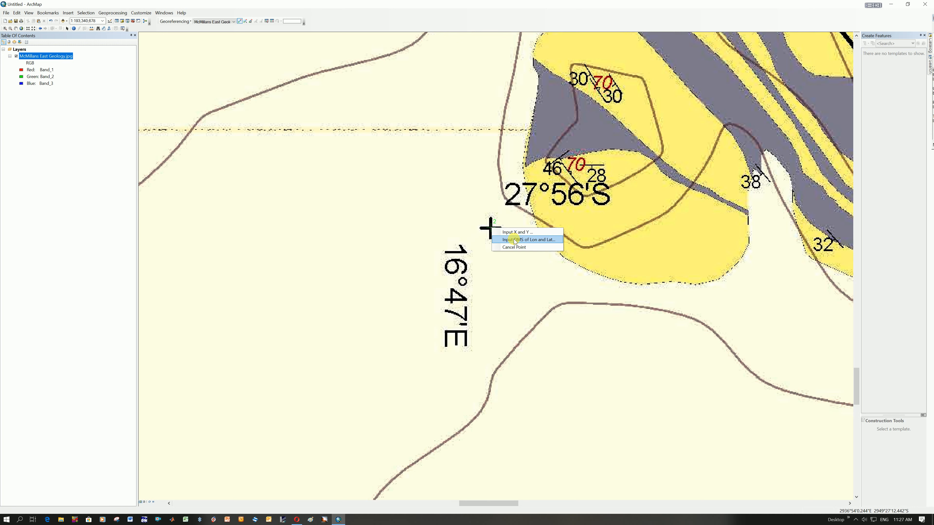
pyautogui.click(514, 241)
pyautogui.moveTo(486, 232); pyautogui.dragTo(591, 245)
# Set the second control point's longitude to 16° 47' 0" E.
pyautogui.click(556, 270)
pyautogui.hotkey('shift', 'Tab')
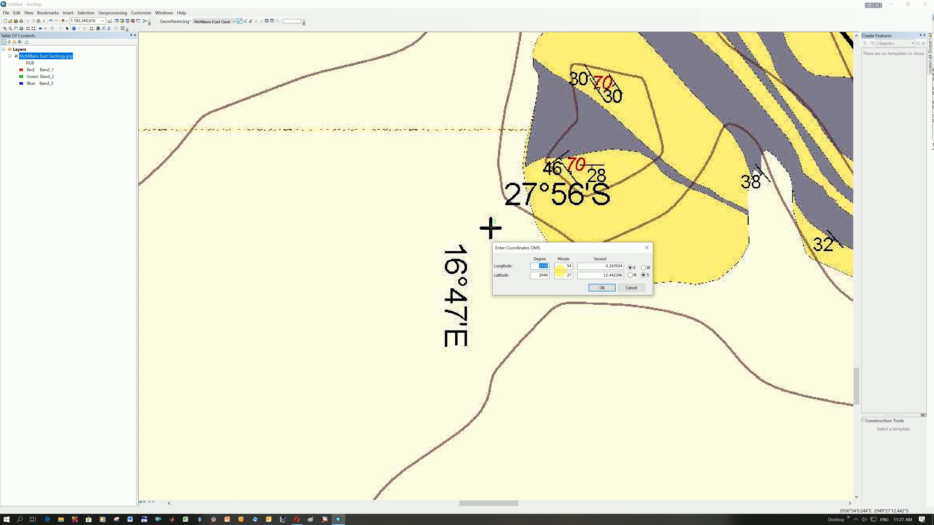
pyautogui.write('16')
pyautogui.press('Tab')
pyautogui.write('47')
pyautogui.press('Tab')
pyautogui.write('0')
# Set the second control point's latitude to 27° 56' 0" S and apply the coordinates.
pyautogui.doubleClick(547, 276)
pyautogui.write('27')
pyautogui.doubleClick(569, 278)
pyautogui.write('56')
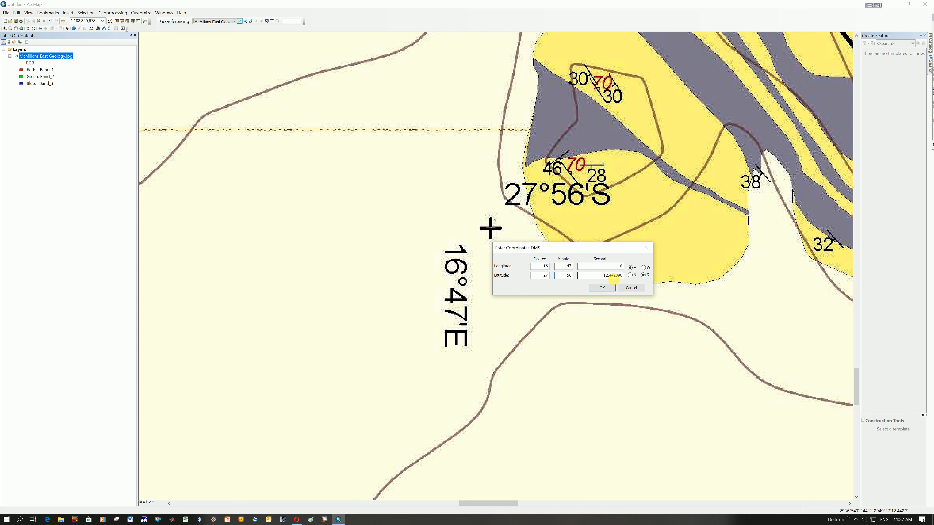
pyautogui.doubleClick(609, 276)
pyautogui.write('0')
pyautogui.click(643, 275)
pyautogui.click(603, 287)
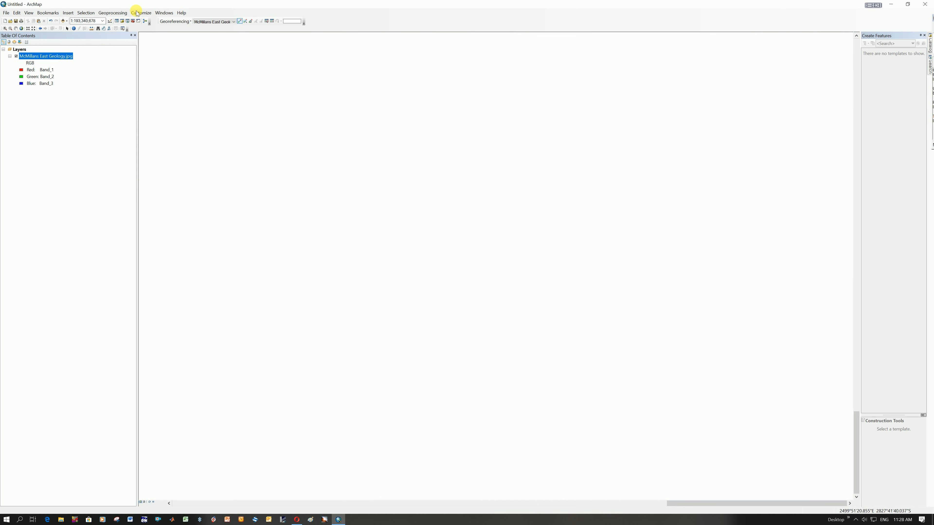
# Delete the second control point's link from the link table and close the table.
pyautogui.click(22, 28)
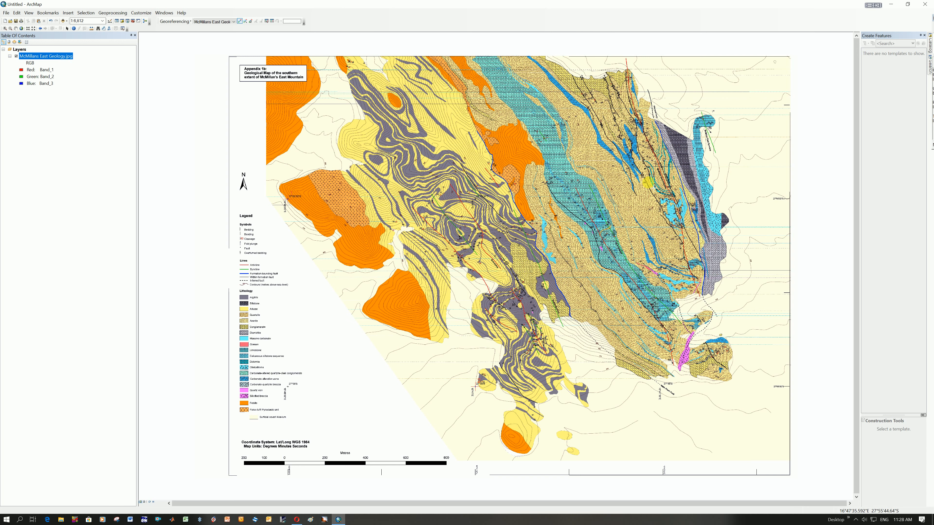
pyautogui.click(272, 21)
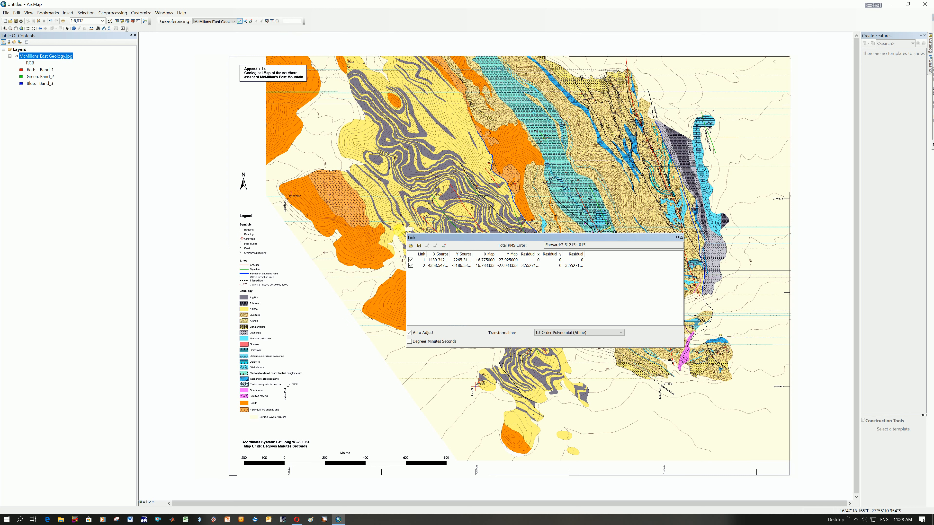
pyautogui.click(443, 266)
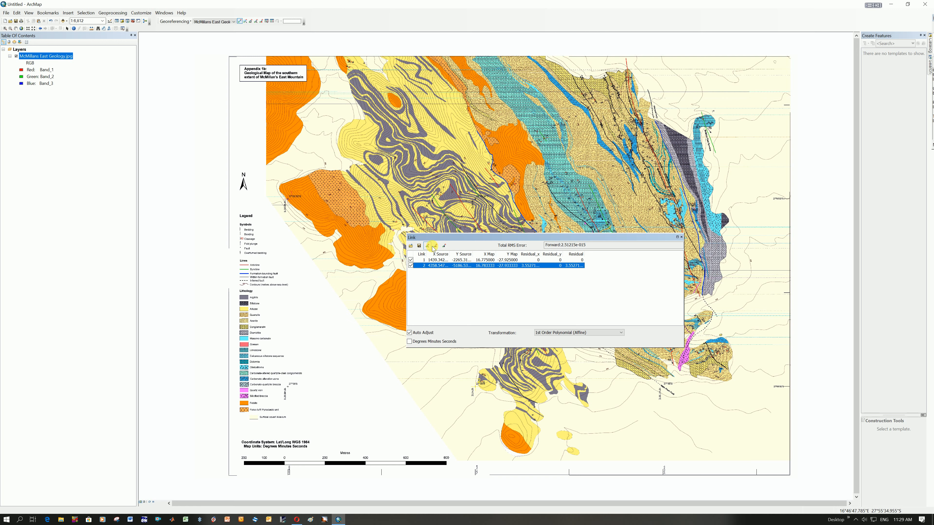
pyautogui.click(436, 246)
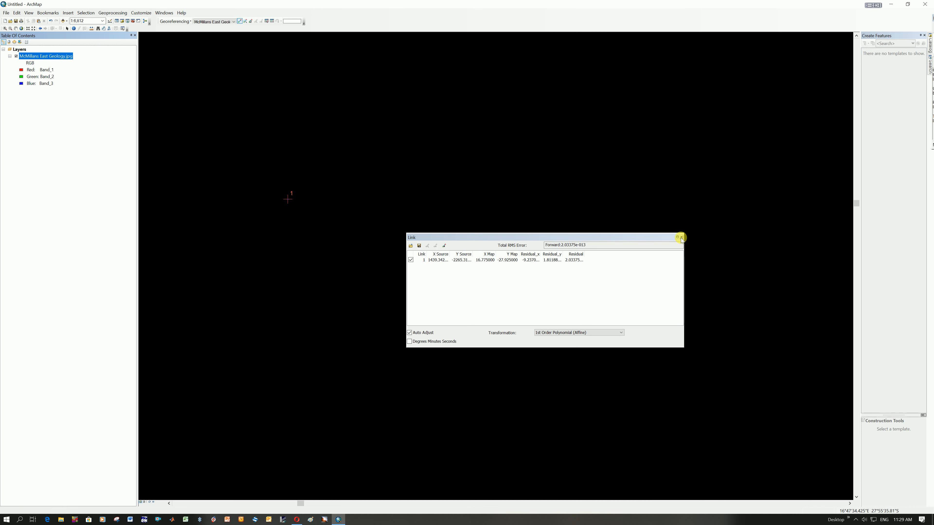
pyautogui.click(681, 237)
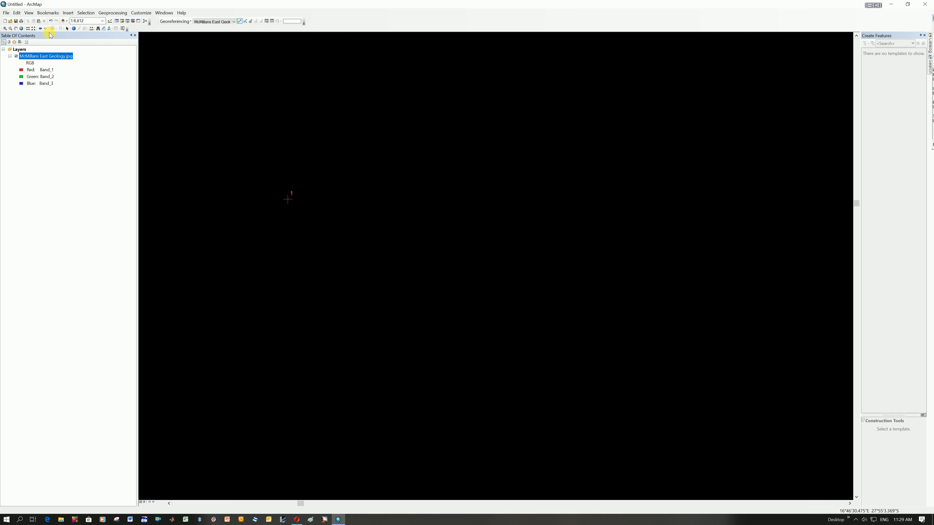
# Place a control point on the 27°56'S, 16°47'30"E grid cross and open its degrees-minutes-seconds coordinate entry.
pyautogui.click(21, 29)
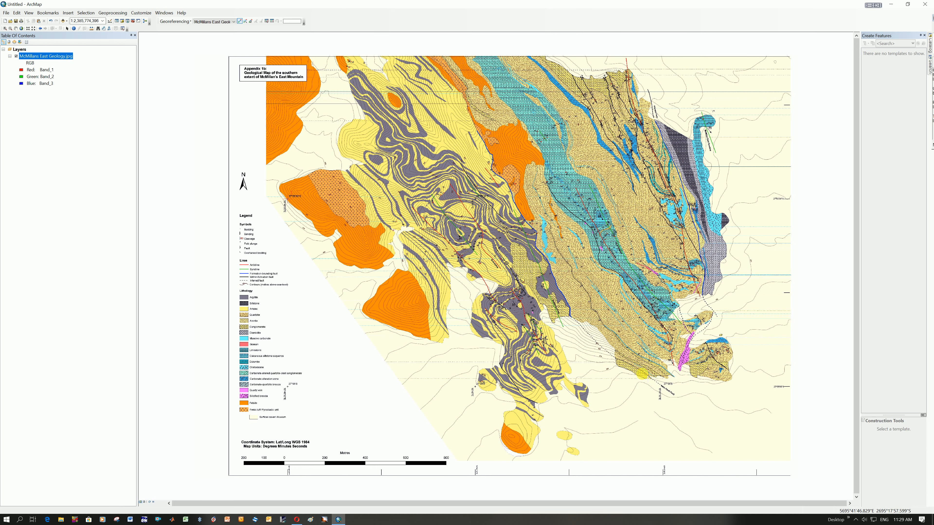
pyautogui.click(6, 29)
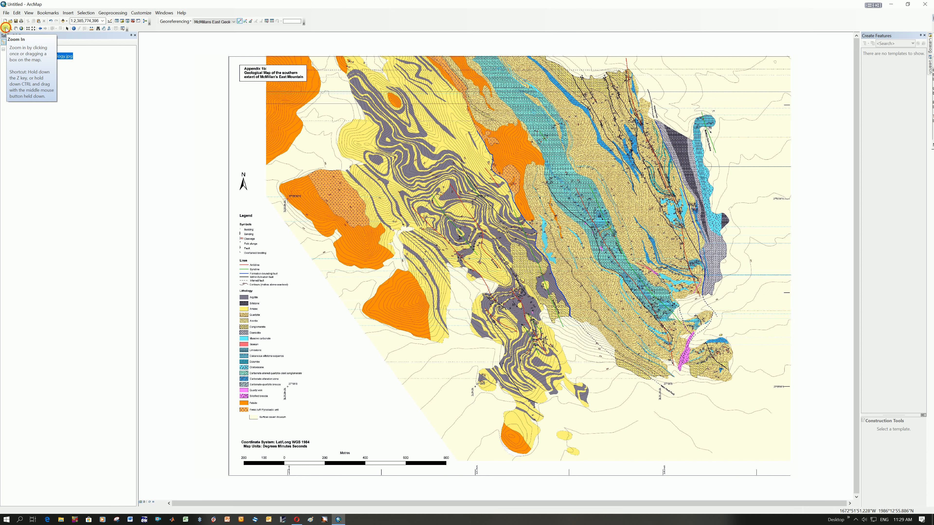
pyautogui.moveTo(649, 375); pyautogui.dragTo(686, 412)
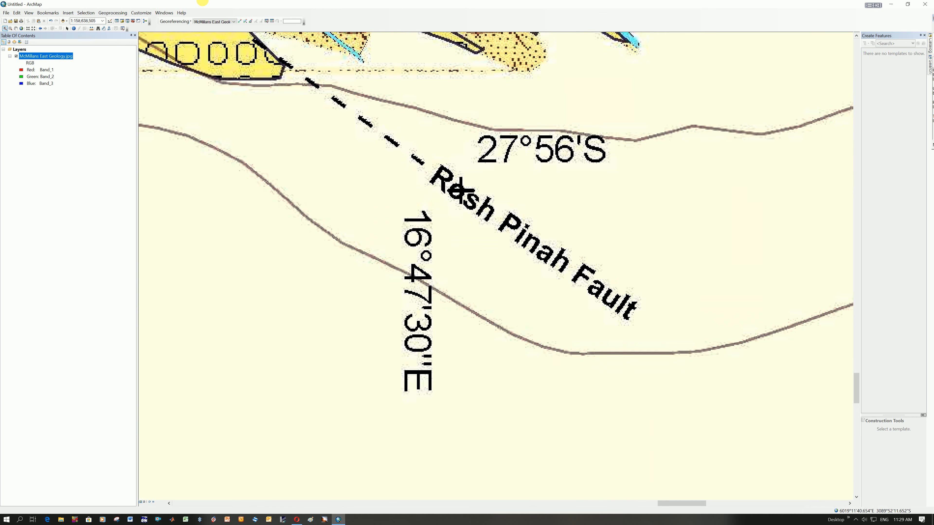
pyautogui.click(239, 21)
pyautogui.click(460, 190)
pyautogui.rightClick(462, 191)
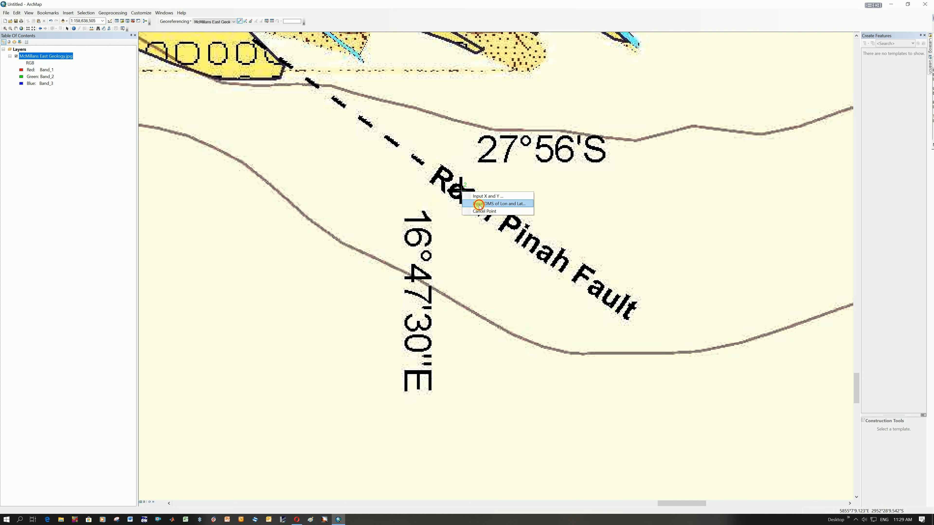
pyautogui.click(477, 207)
# Set the new control point's longitude to 16° 47' 30" E.
pyautogui.doubleClick(445, 253)
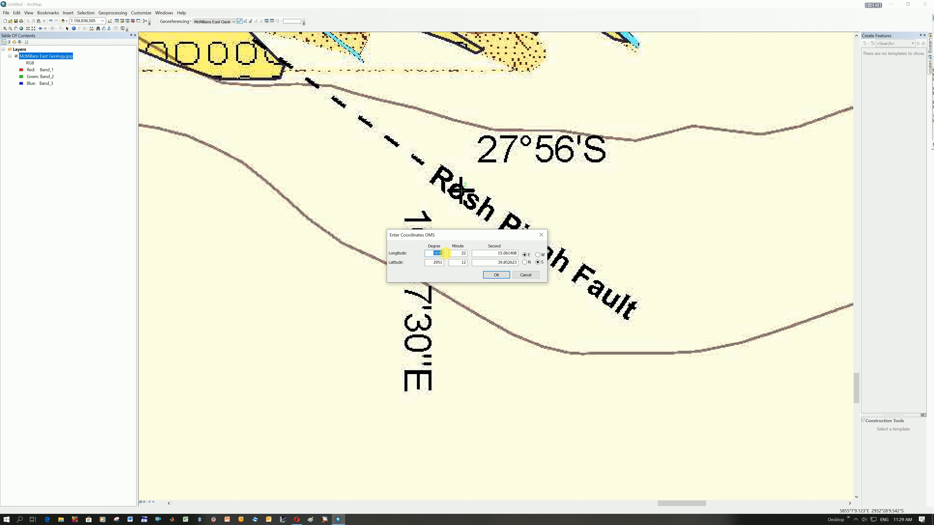
pyautogui.moveTo(494, 235); pyautogui.dragTo(612, 229)
pyautogui.write('16')
pyautogui.press('Tab')
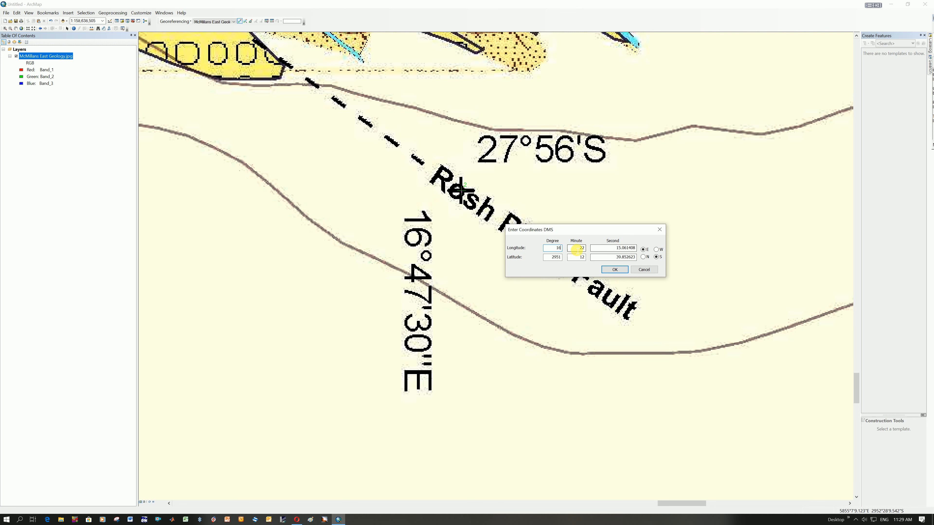
pyautogui.write('47')
pyautogui.press('Tab')
pyautogui.write('30')
# Set the new control point's latitude to 27° 56' 0" S and apply the coordinates.
pyautogui.doubleClick(553, 257)
pyautogui.doubleClick(581, 257)
pyautogui.write('56')
pyautogui.doubleClick(600, 261)
pyautogui.write('0')
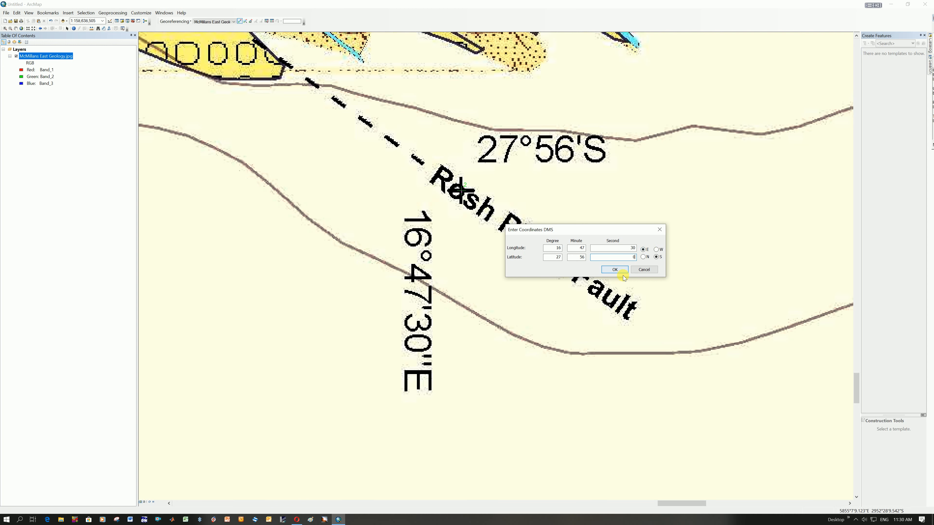
pyautogui.click(615, 270)
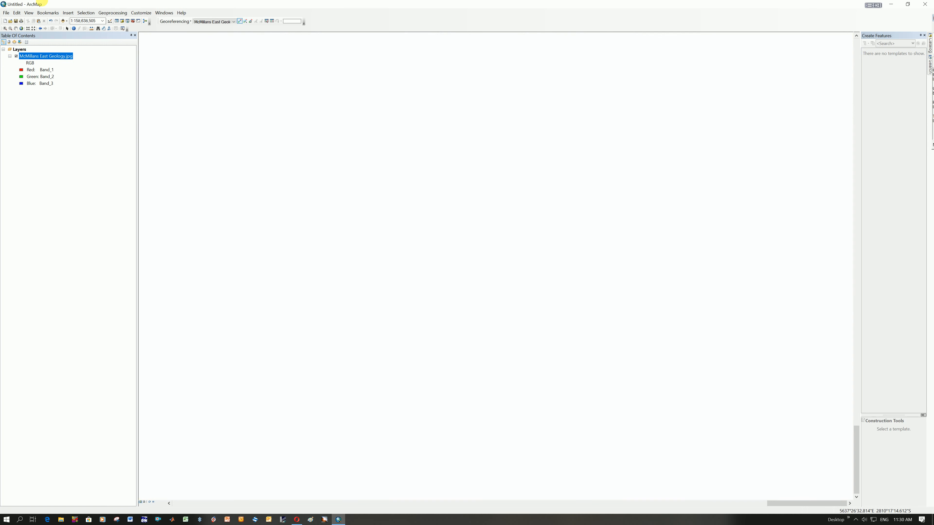
pyautogui.click(21, 28)
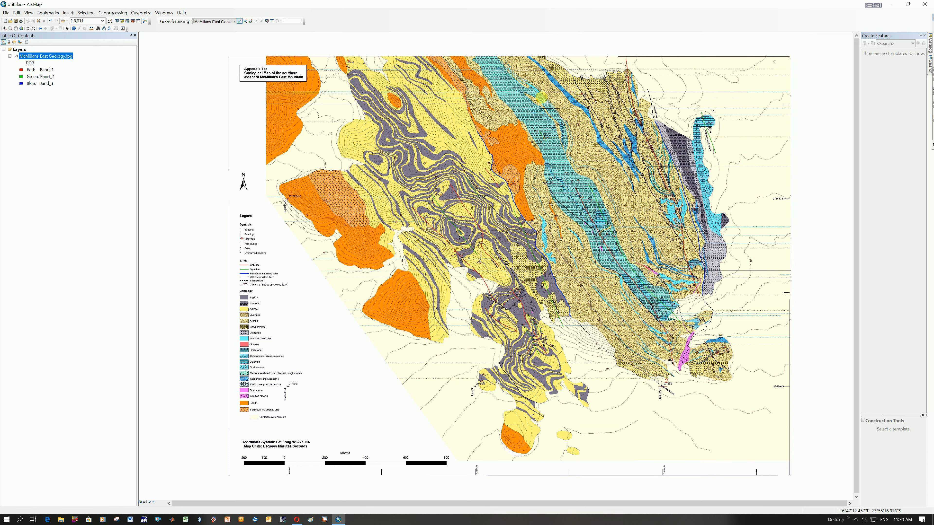
# Start saving the map document and browse from the desktop's PhD2010 shortcut to the Lectures folder.
pyautogui.click(16, 21)
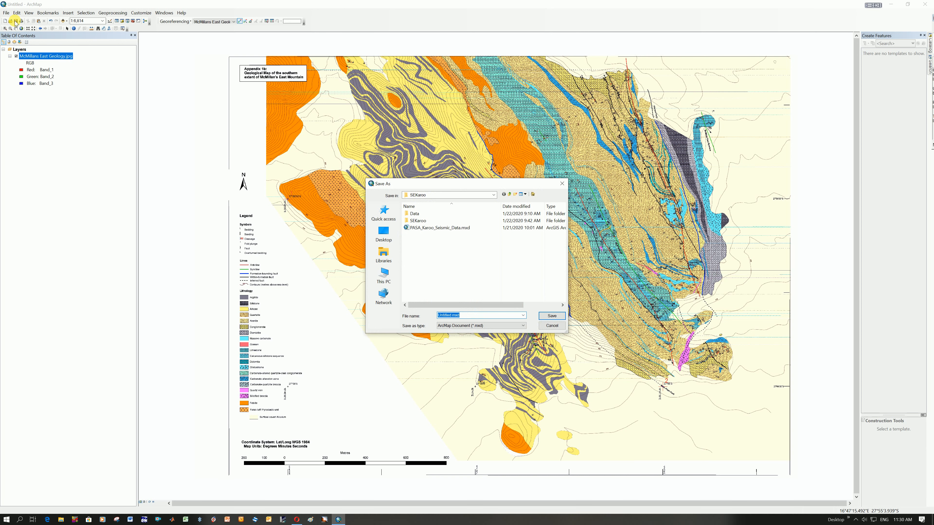
pyautogui.click(383, 235)
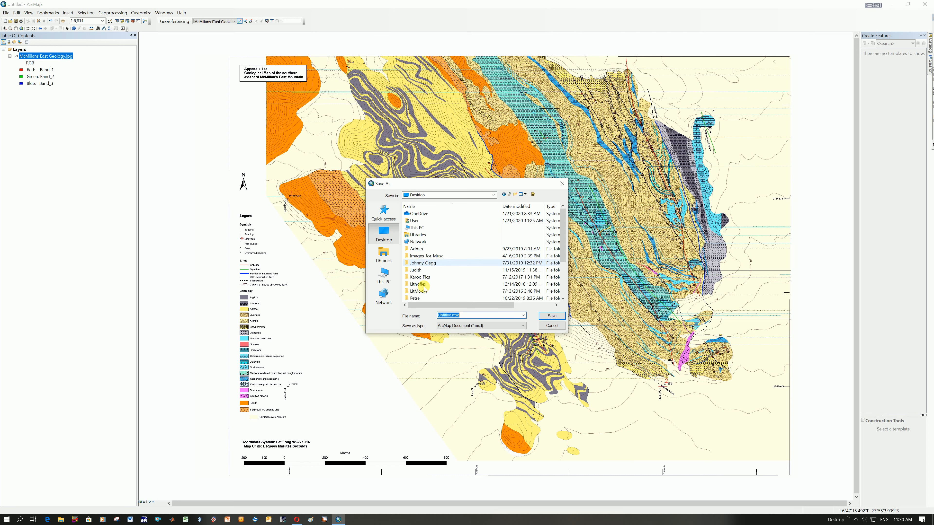
pyautogui.scroll(-3, 428, 294)
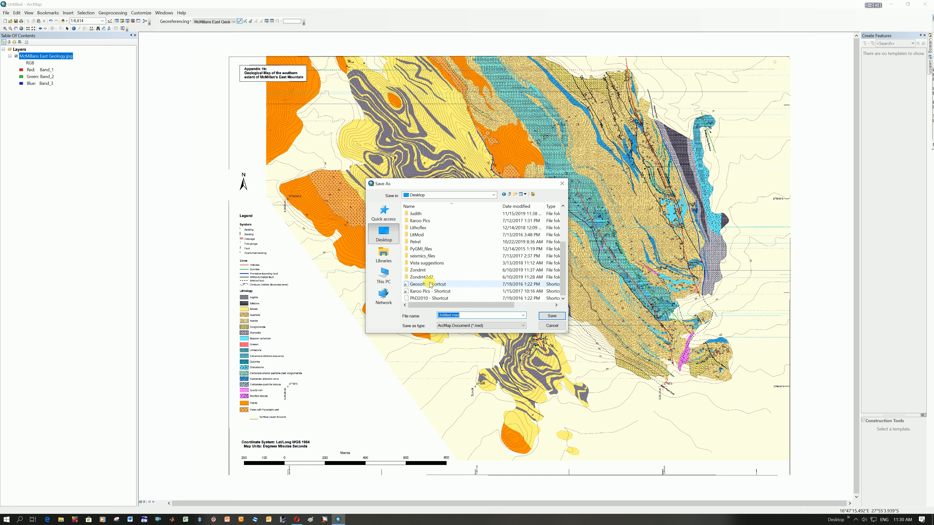
pyautogui.doubleClick(428, 297)
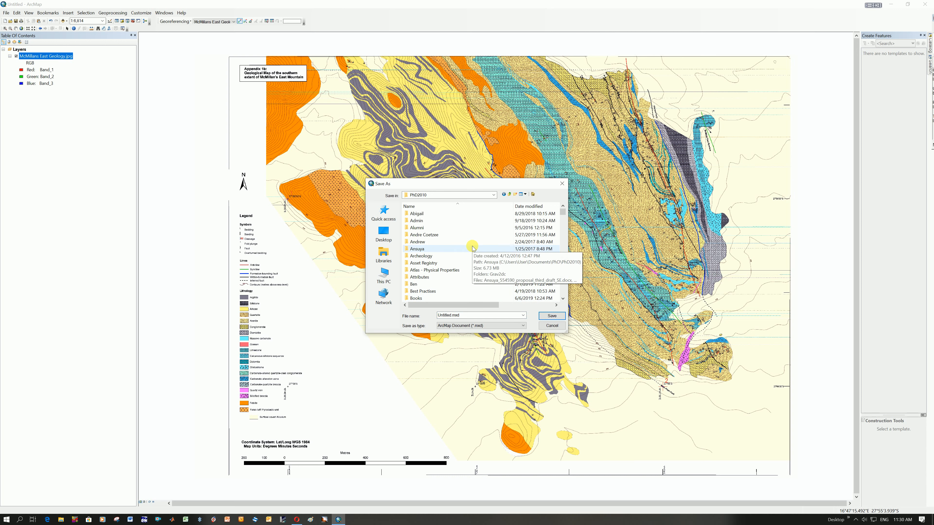
pyautogui.click(446, 262)
pyautogui.press('l')
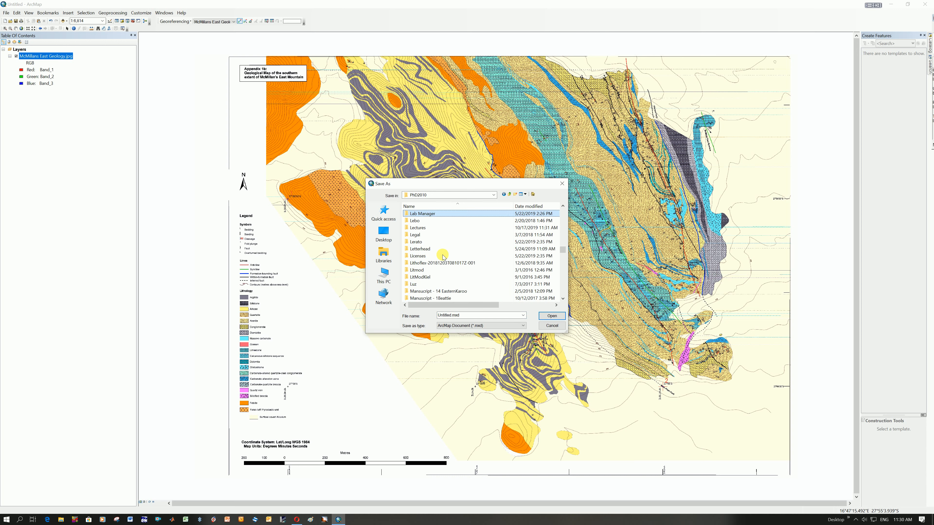
pyautogui.doubleClick(428, 228)
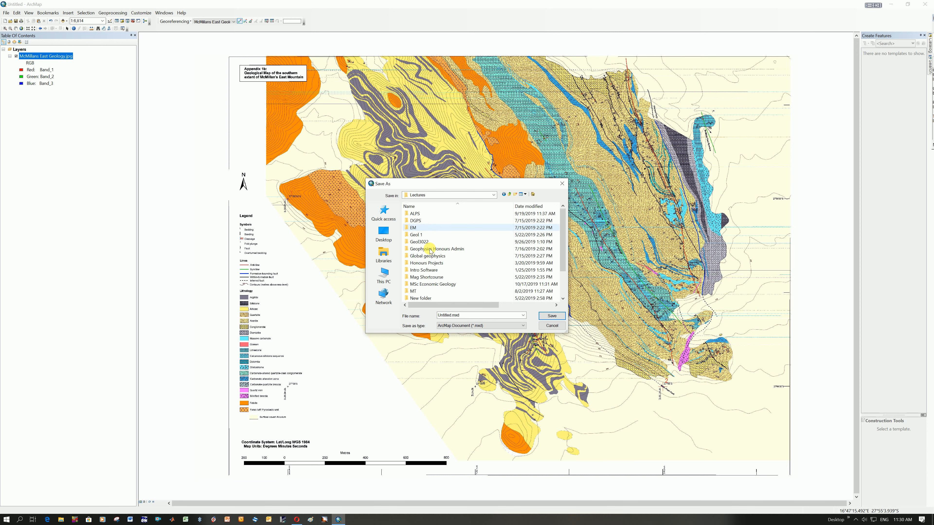
# Browse through MSc Economic Geology and GEOL7033A GIS and Remote Sensing to the ArcGIS McMillans folder as the save location.
pyautogui.click(430, 284)
pyautogui.doubleClick(430, 284)
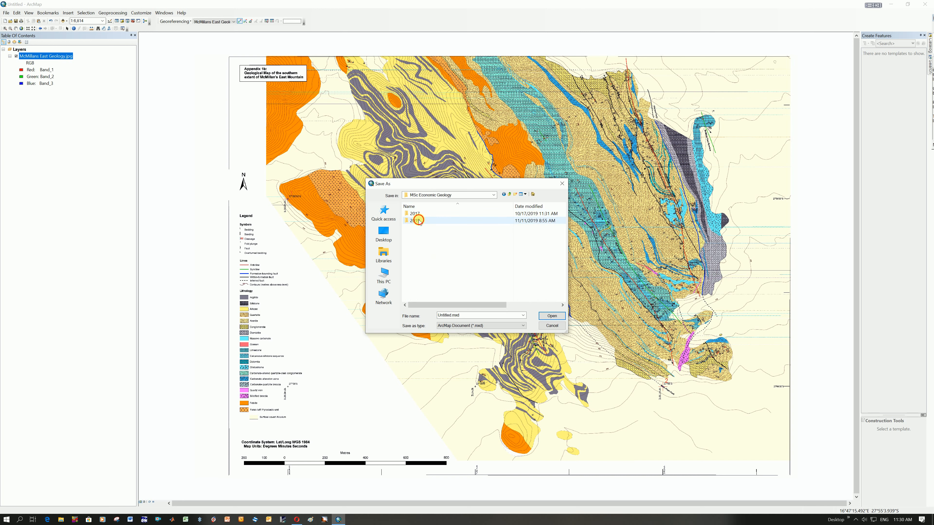
pyautogui.doubleClick(419, 220)
pyautogui.doubleClick(426, 229)
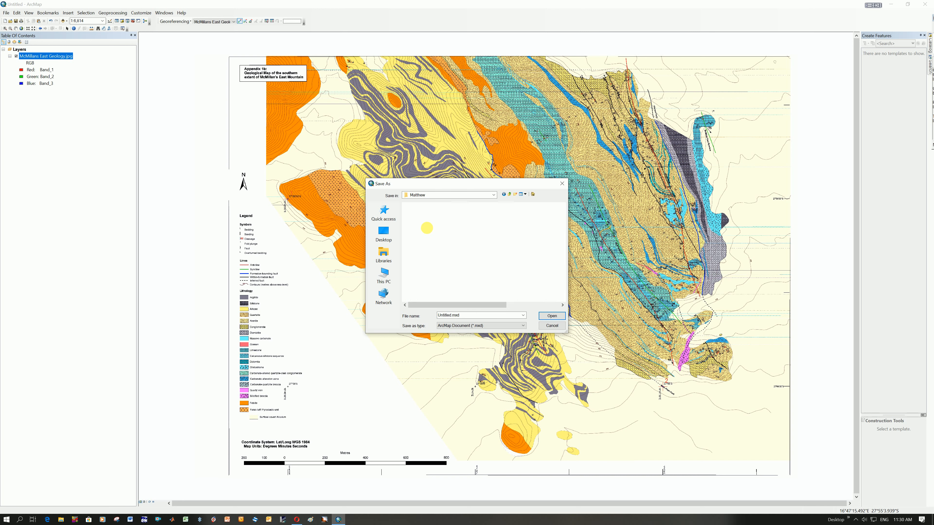
pyautogui.click(434, 217)
pyautogui.doubleClick(434, 218)
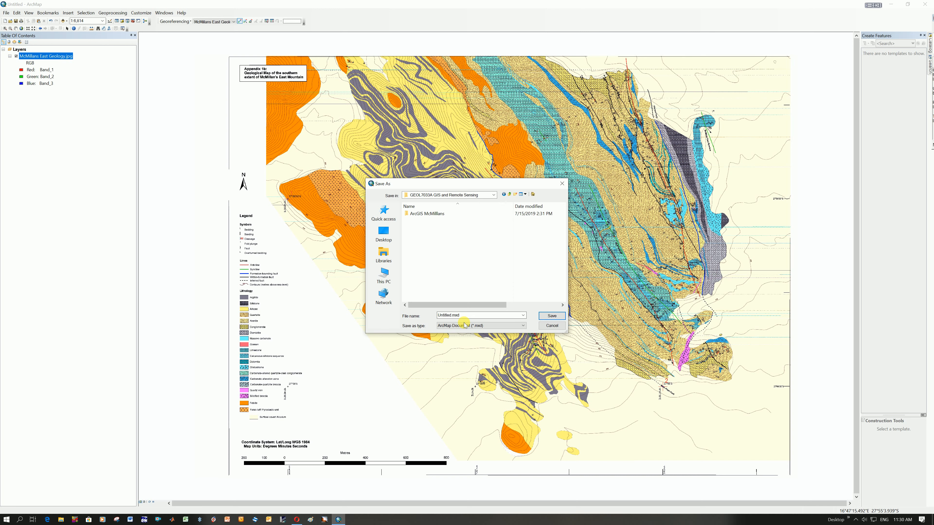
pyautogui.doubleClick(442, 214)
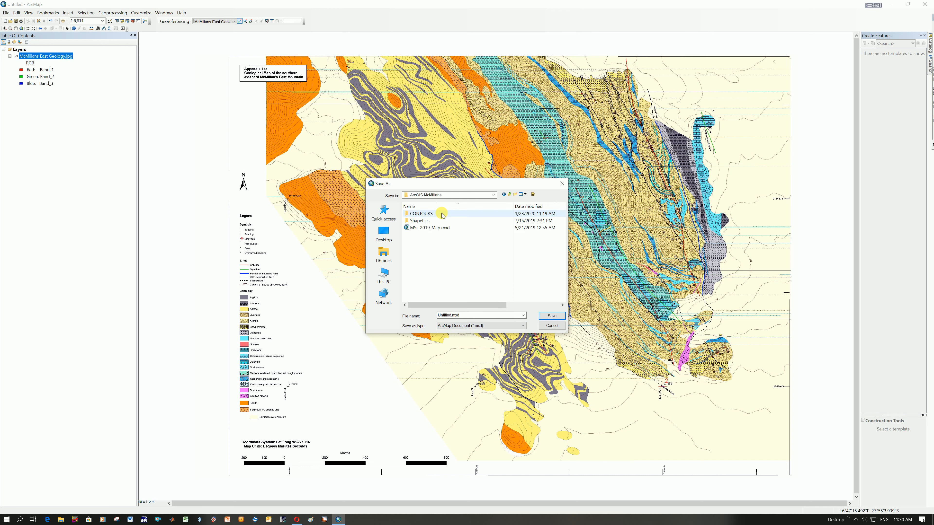
# Name the map document with the student's name, student number and "ArcGISAssignment", and save it.
pyautogui.click(452, 315)
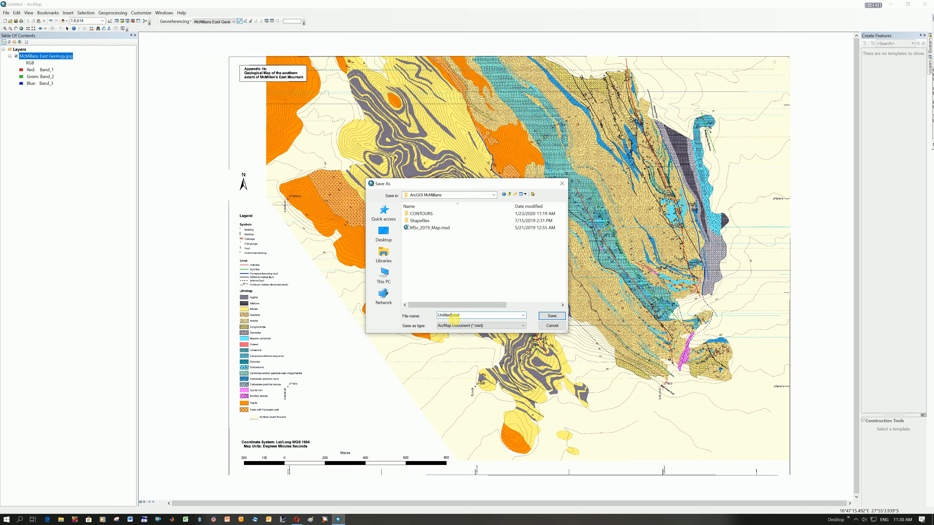
pyautogui.moveTo(452, 316); pyautogui.dragTo(415, 311)
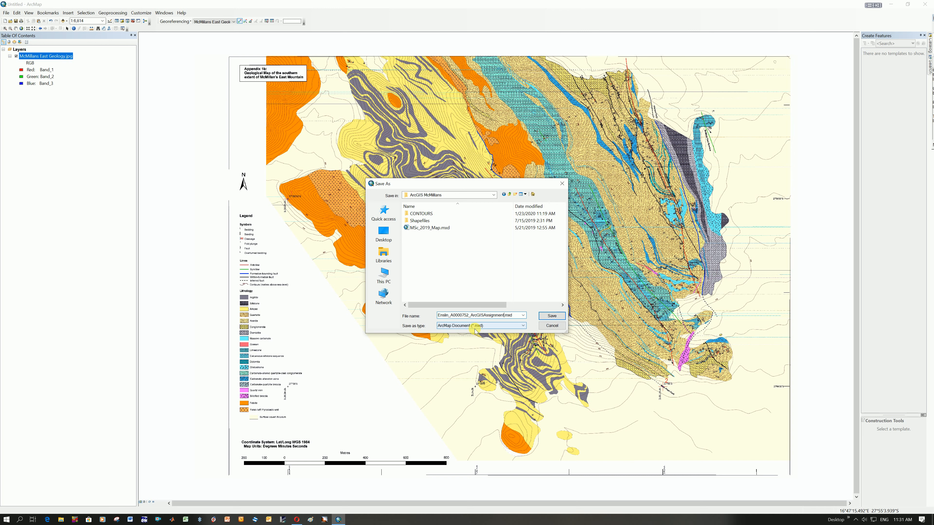
pyautogui.click(552, 316)
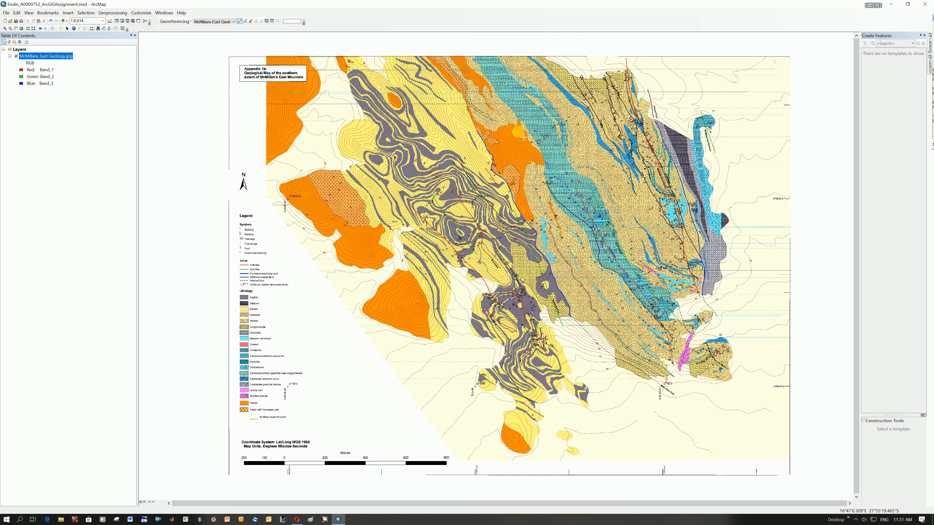
# Add the contour shapefiles STRG_AOC_2I, STRG_AOC_2J and STRG_AOC_3C from the CONTOURS folder to the map.
pyautogui.click(64, 21)
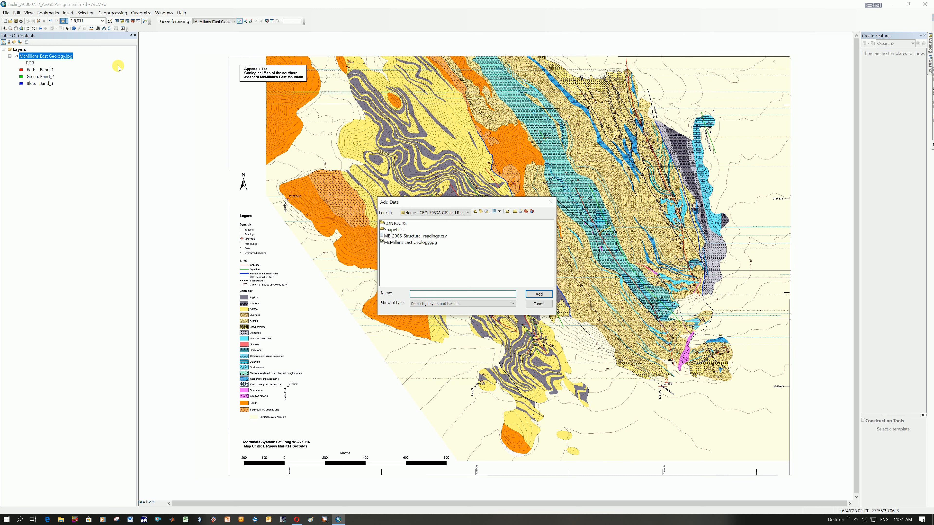
pyautogui.doubleClick(398, 223)
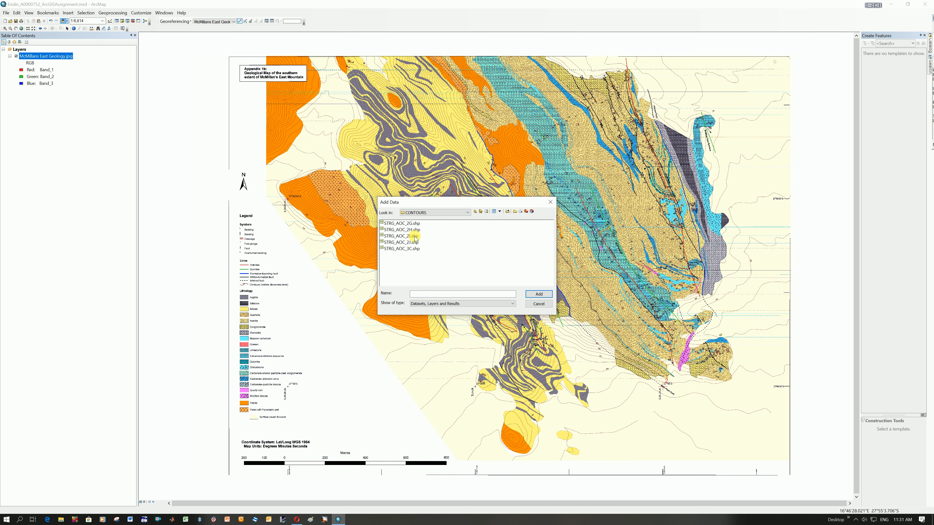
pyautogui.click(414, 237)
pyautogui.moveTo(414, 244); pyautogui.dragTo(415, 251)
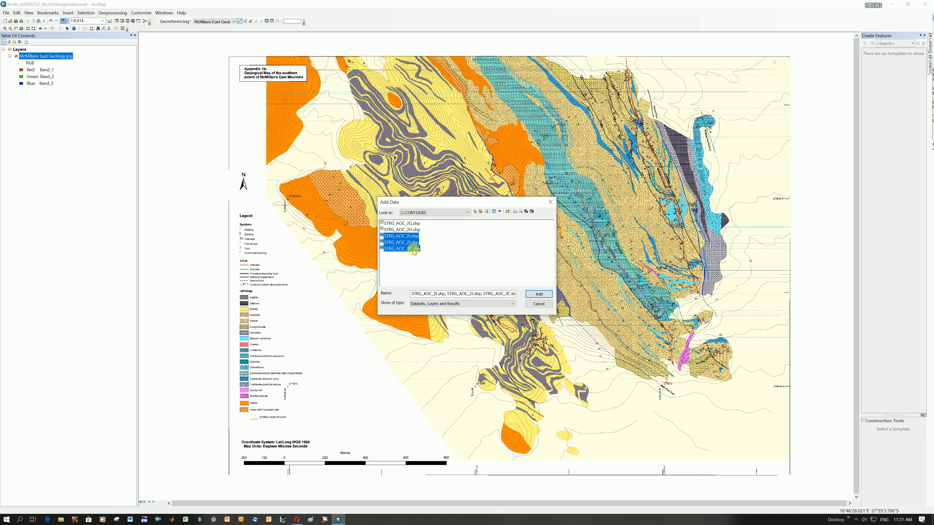
pyautogui.click(418, 230)
pyautogui.click(412, 237)
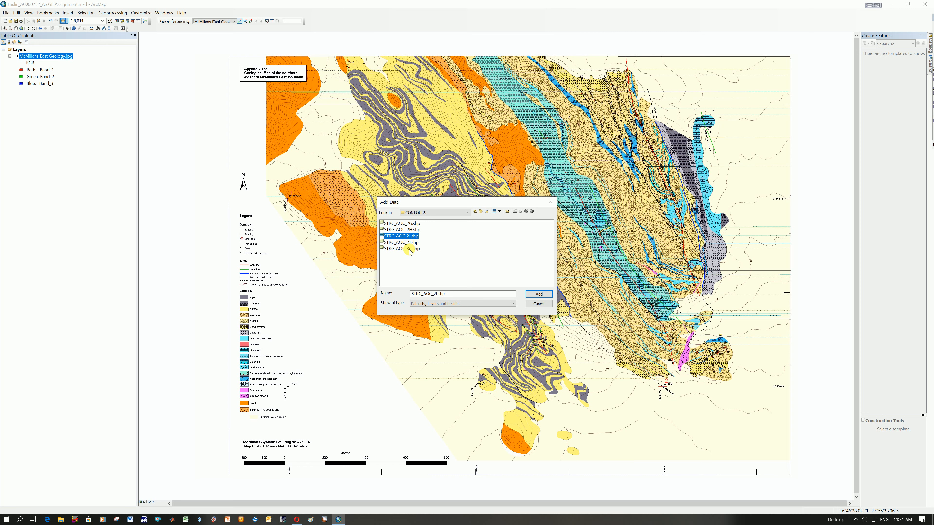
pyautogui.keyDown('shift'); pyautogui.click(410, 249); pyautogui.keyUp('shift')
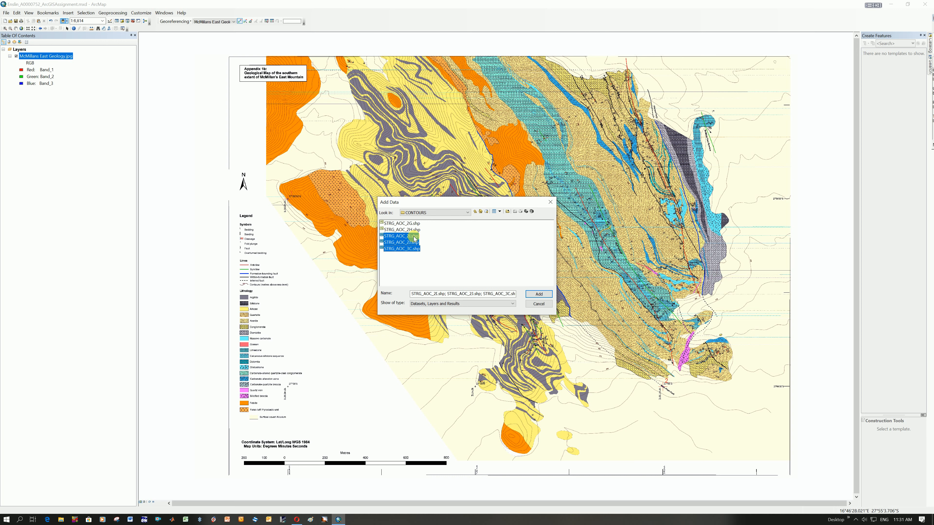
pyautogui.click(415, 238)
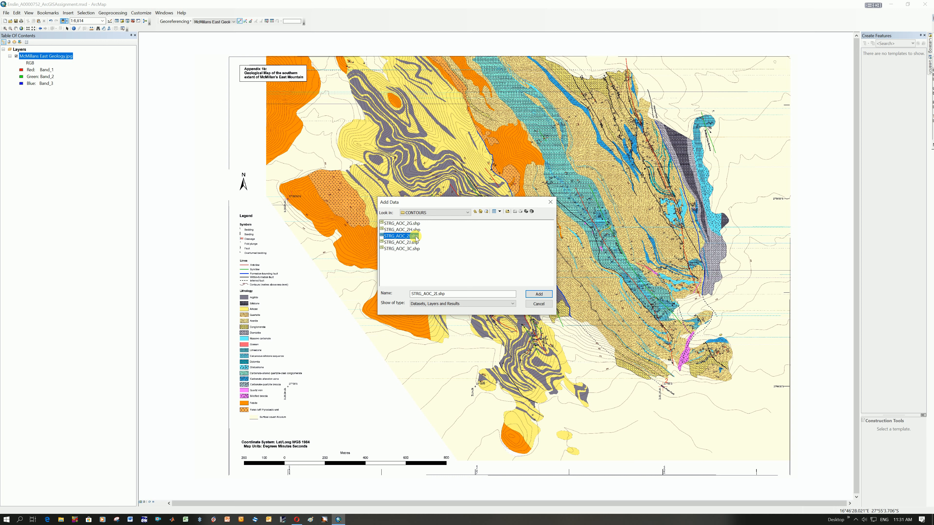
pyautogui.keyDown('shift'); pyautogui.click(414, 242); pyautogui.keyUp('shift')
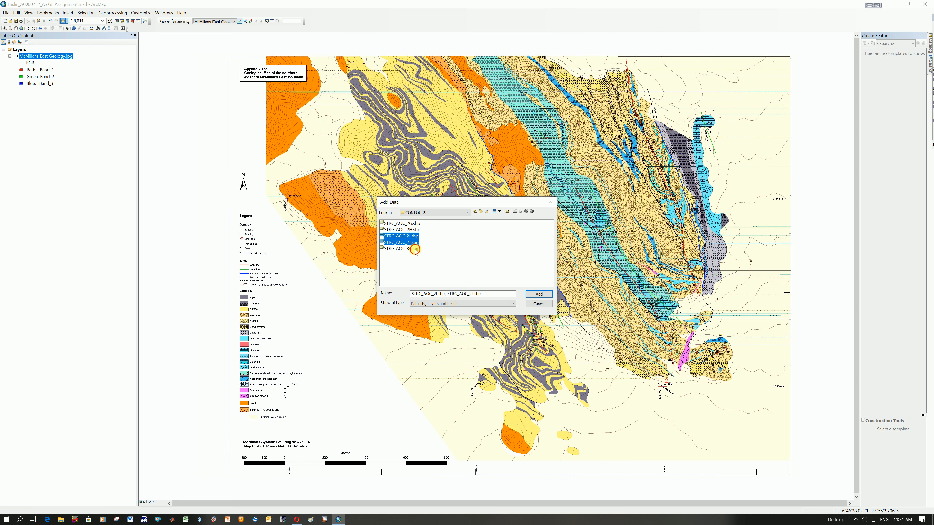
pyautogui.keyDown('shift'); pyautogui.click(414, 249); pyautogui.keyUp('shift')
pyautogui.click(537, 293)
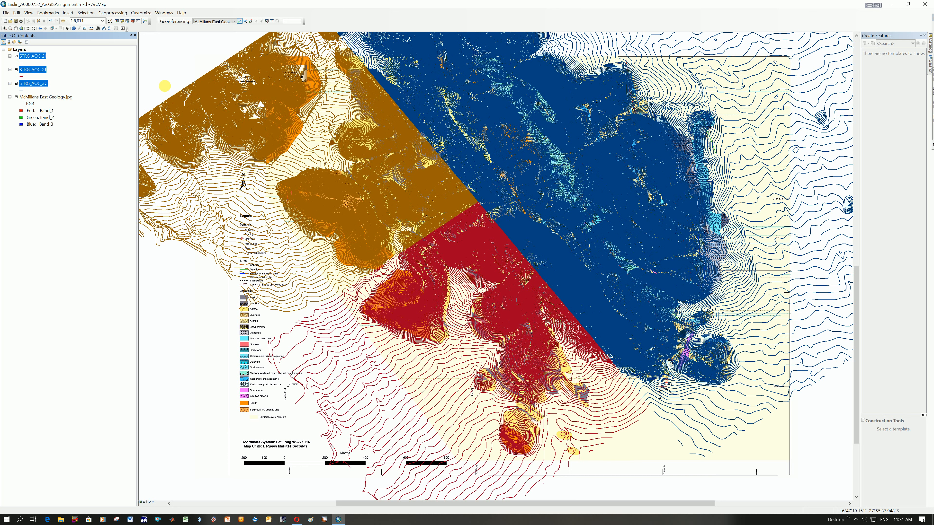
# Toggle the STRG_AOC_2I contour layer's visibility to compare it with the geology map, leave it visible, and save the map document.
pyautogui.click(16, 57)
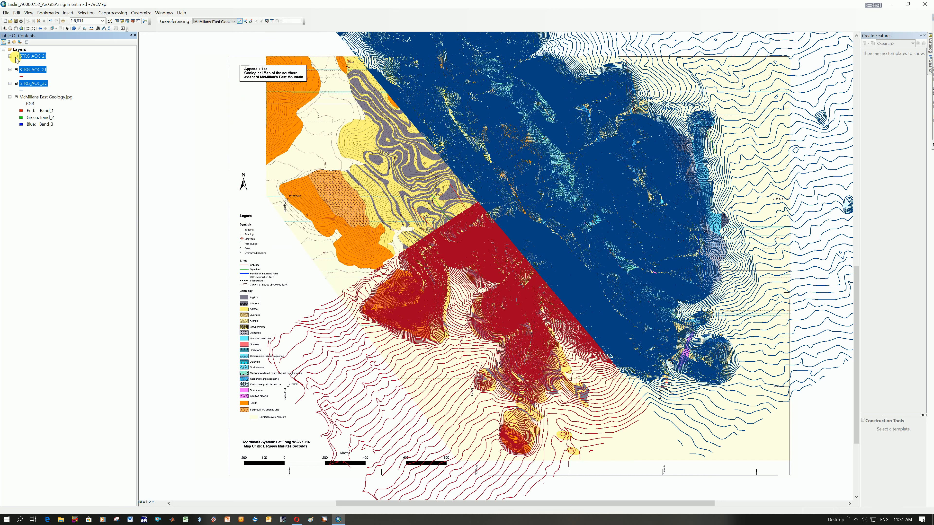
pyautogui.click(16, 56)
pyautogui.click(16, 57)
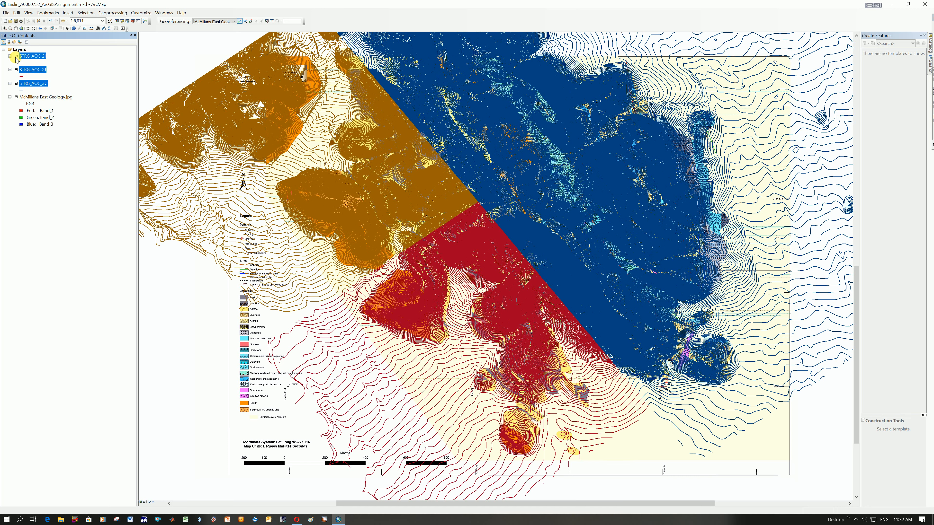
pyautogui.click(17, 56)
pyautogui.click(15, 22)
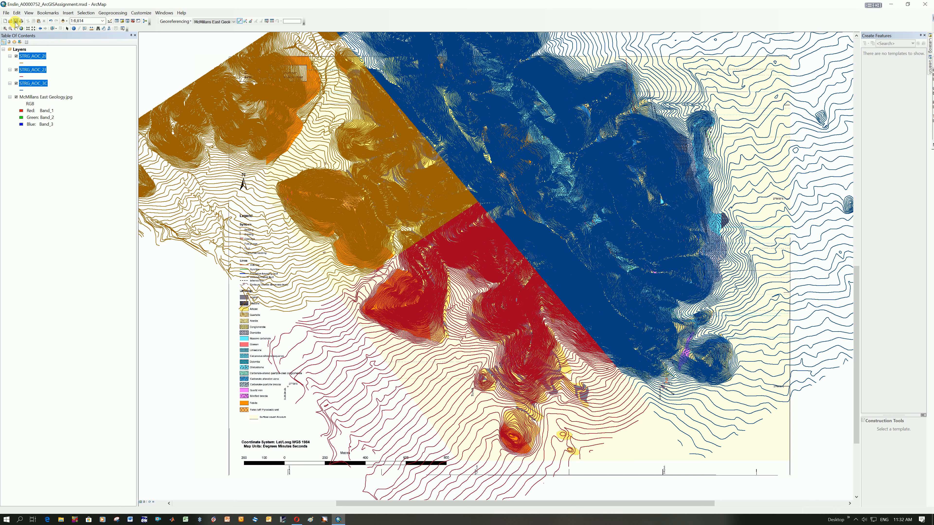